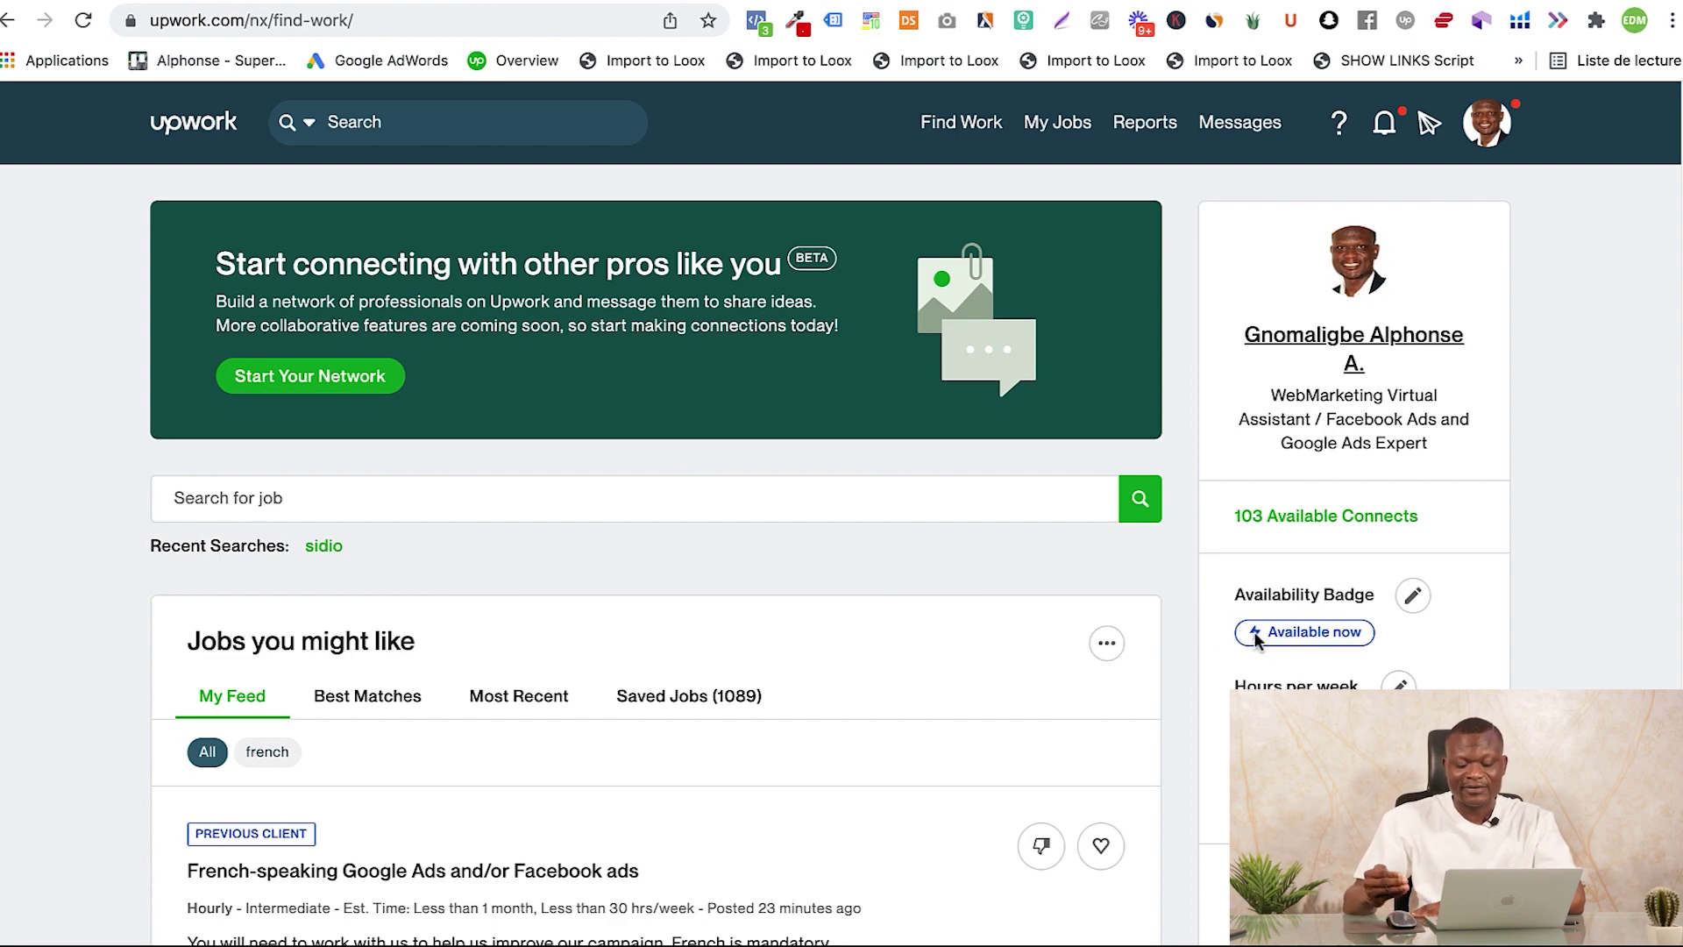
Open the Availability Badge settings, check the maximum Connects per week, and close them without changes.
{"action": "left_click", "coordinate": [1410, 596]}
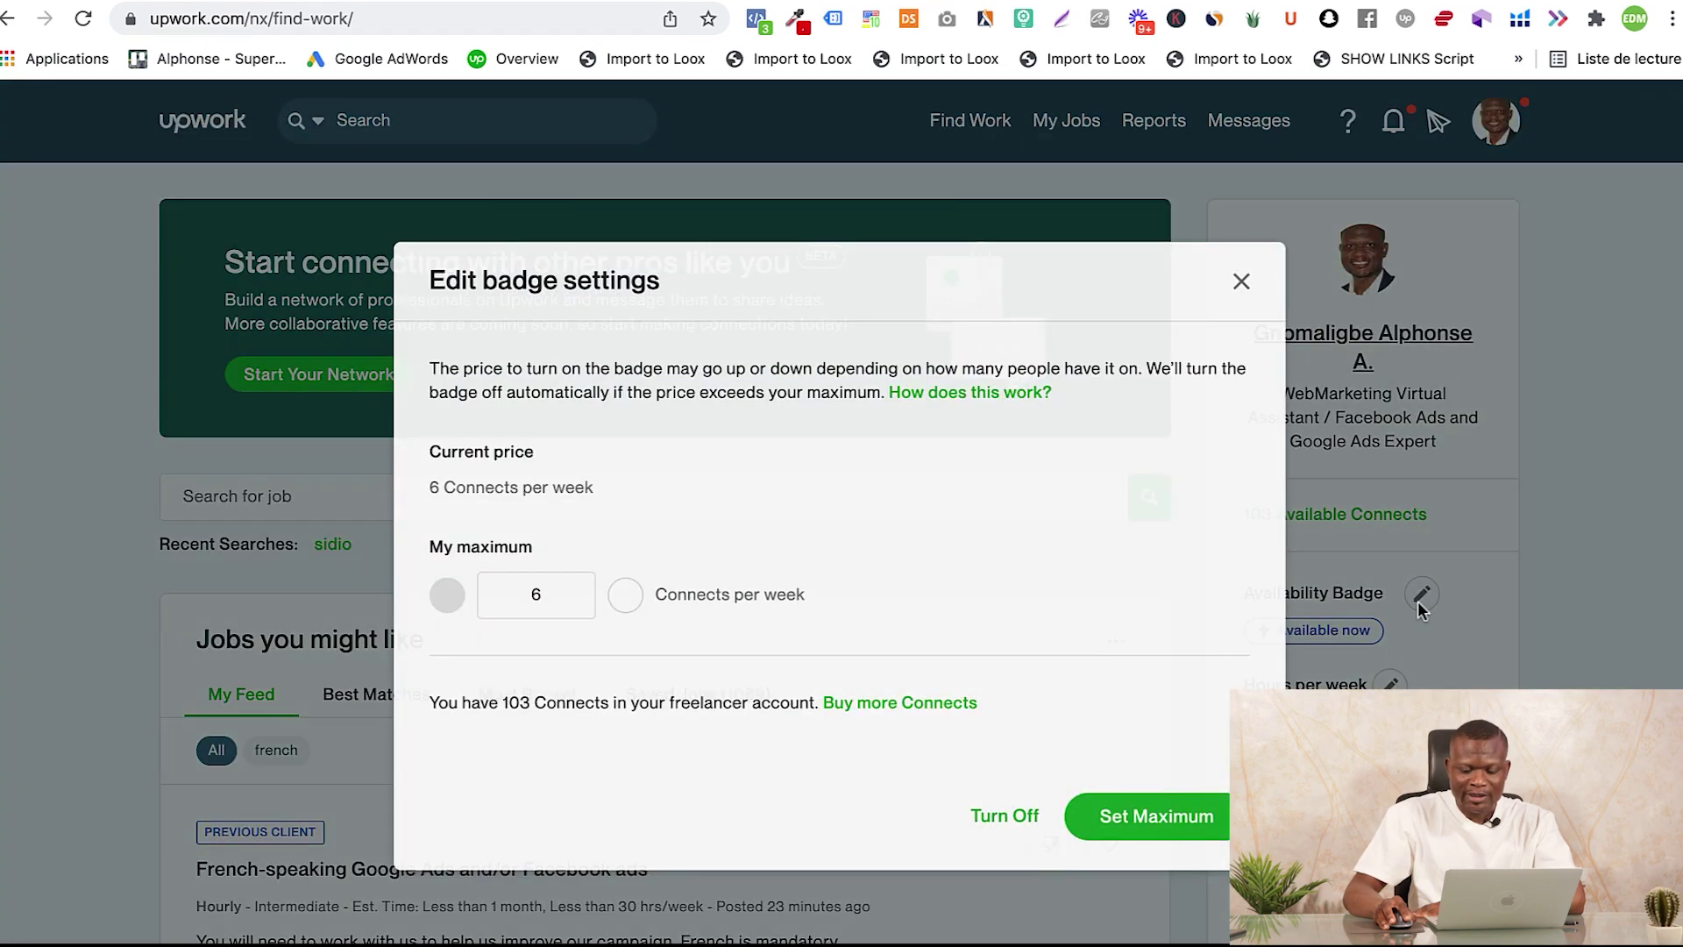
{"action": "left_click", "coordinate": [548, 592]}
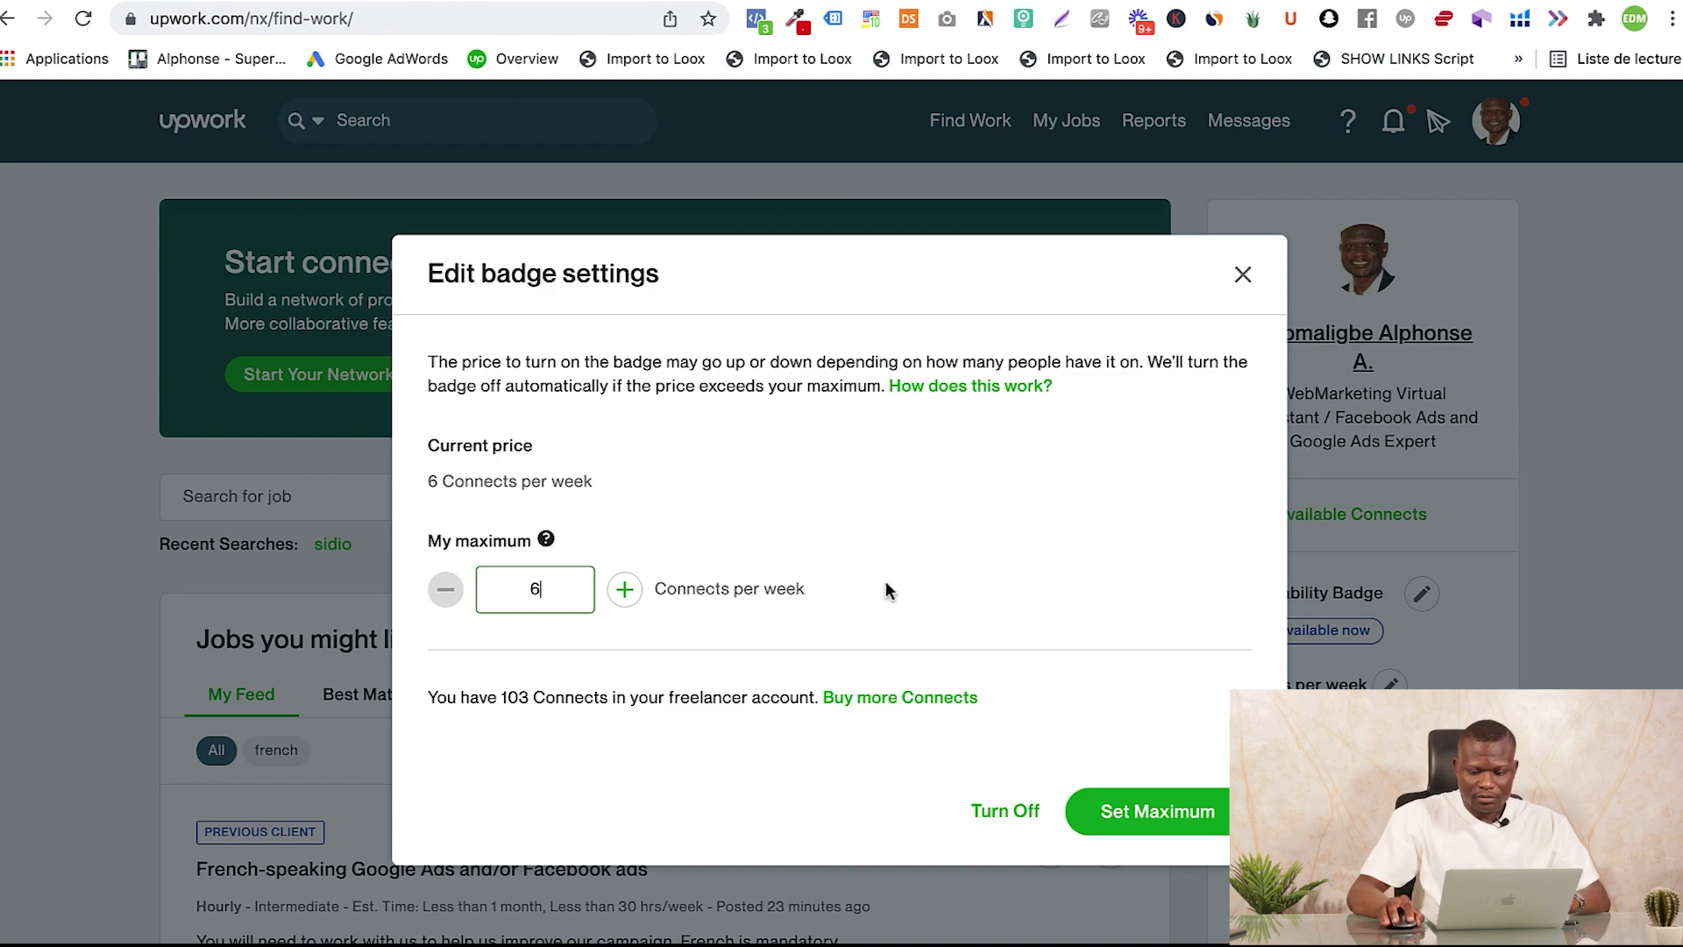
{"action": "left_click", "coordinate": [1243, 275]}
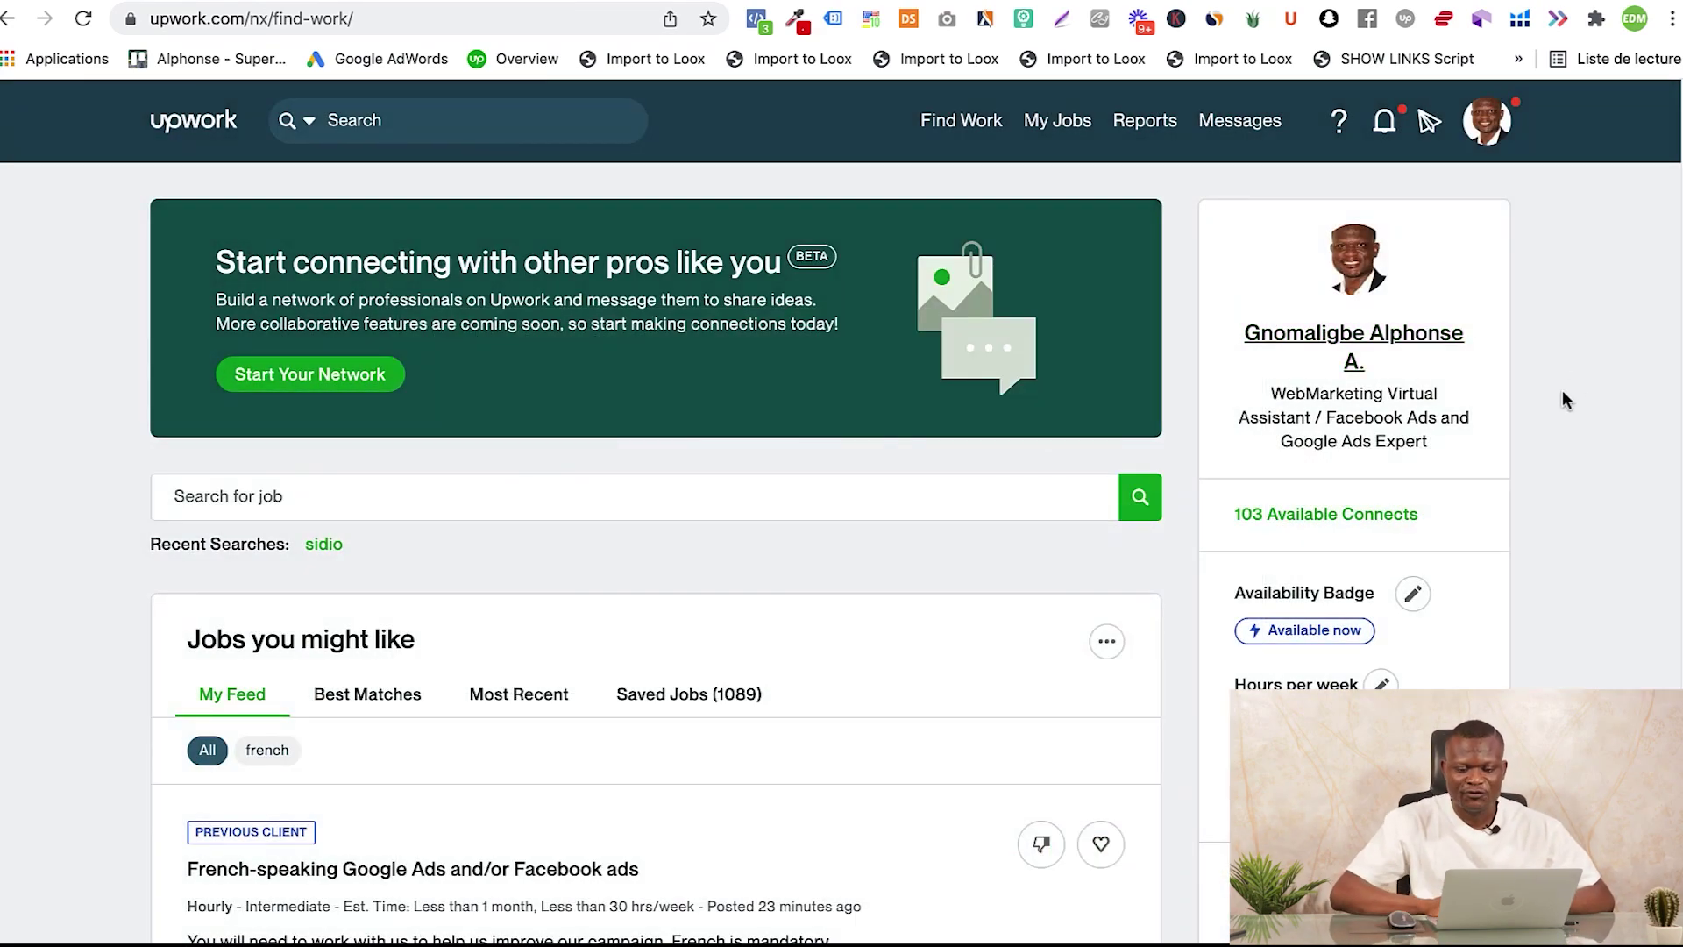
Open the account settings and re-enter the account password to get access.
{"action": "left_click", "coordinate": [1486, 138]}
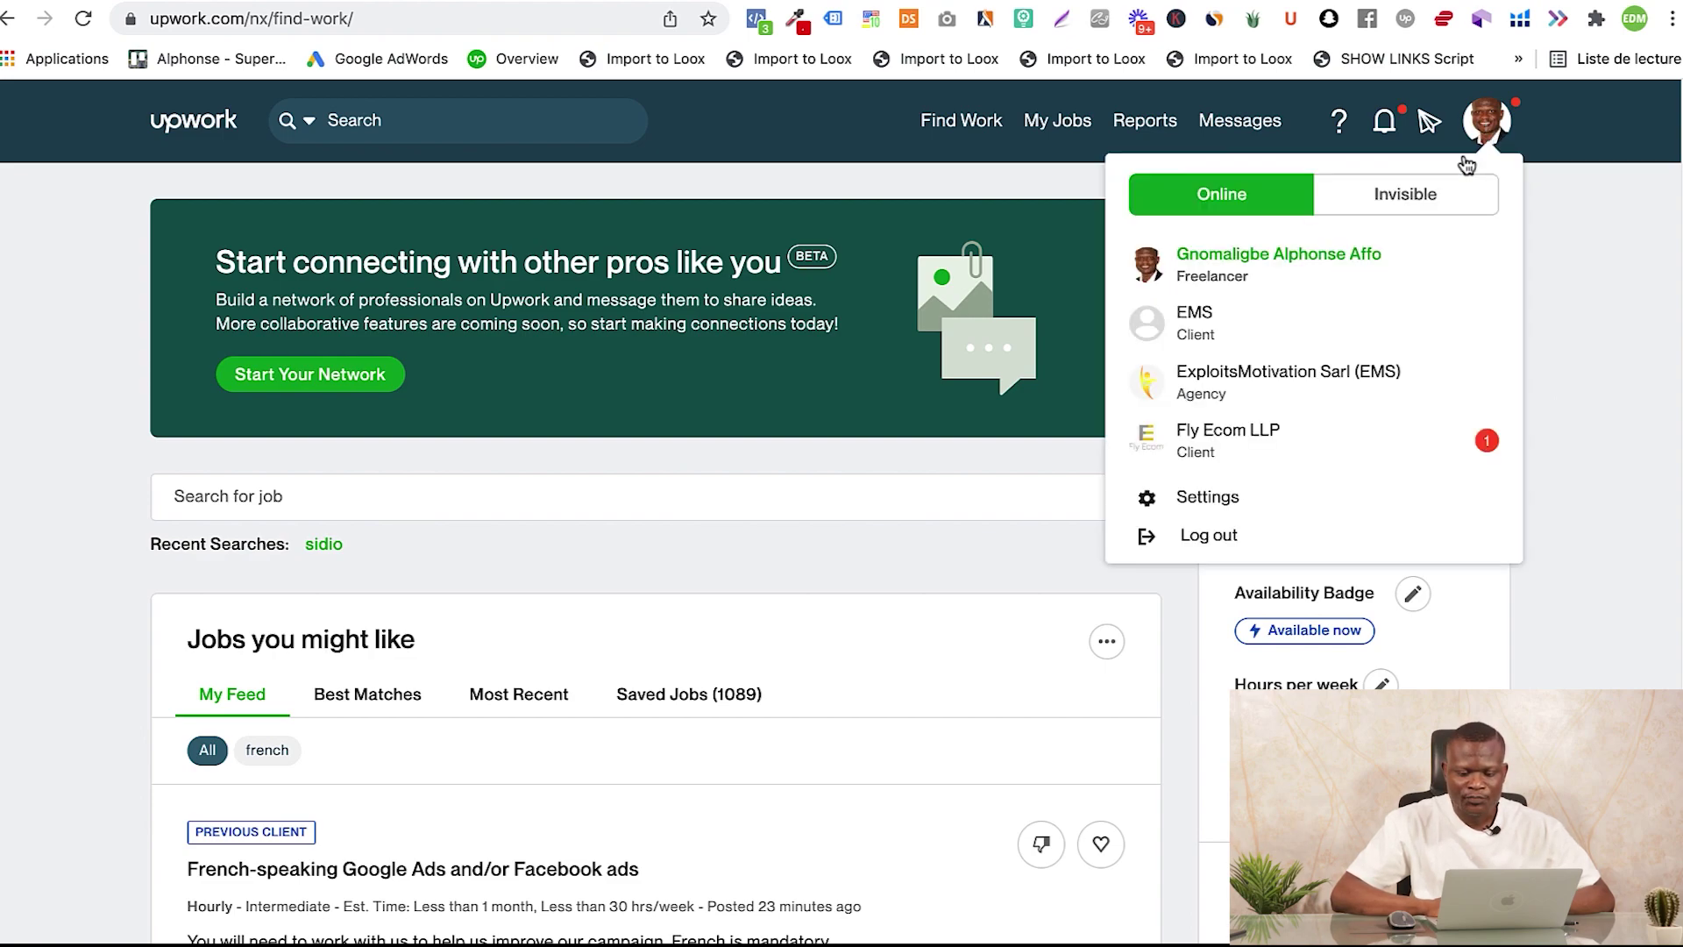
{"action": "left_click", "coordinate": [1195, 507]}
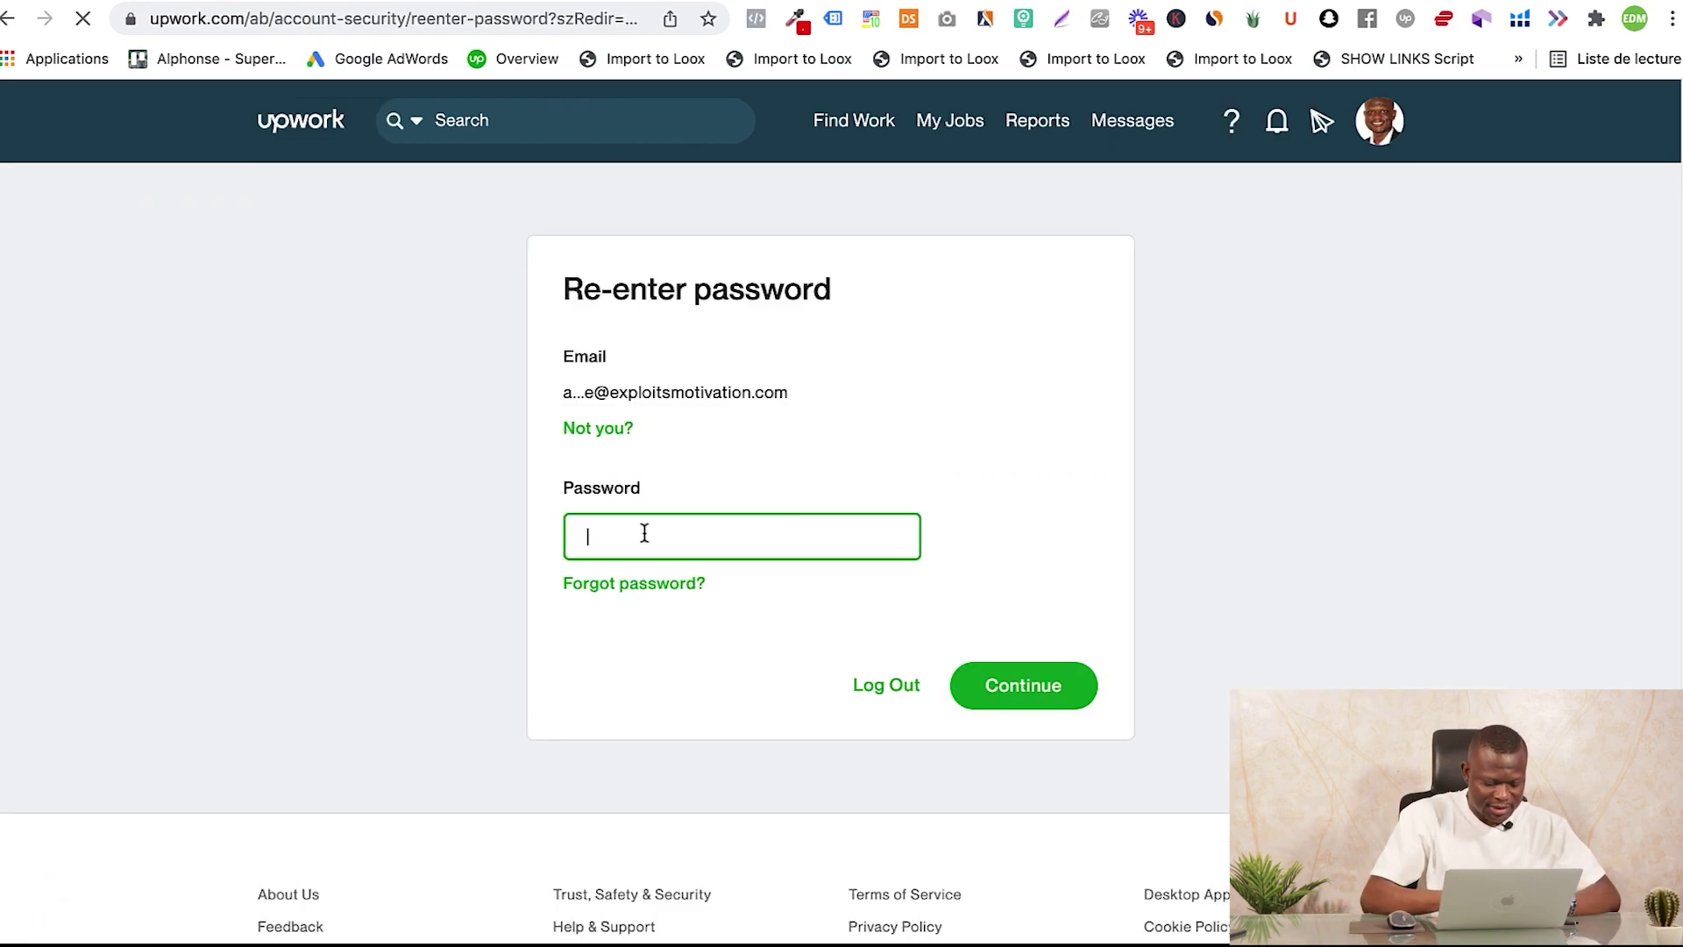
{"action": "type", "text": "********"}
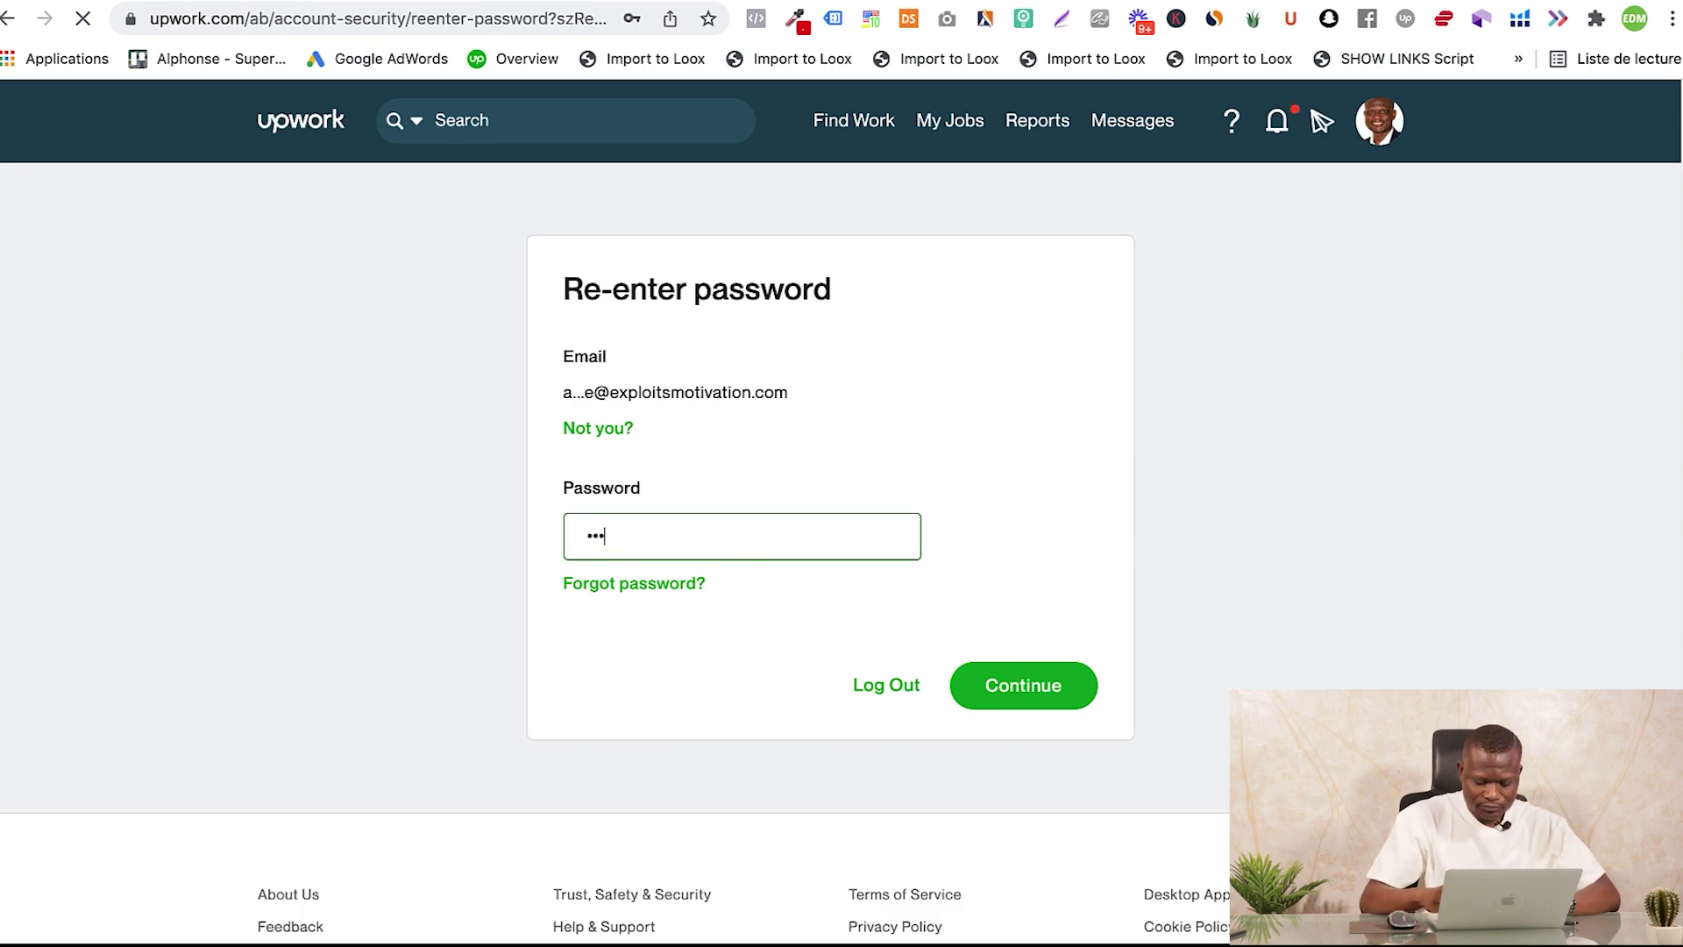
{"action": "key", "text": "Return"}
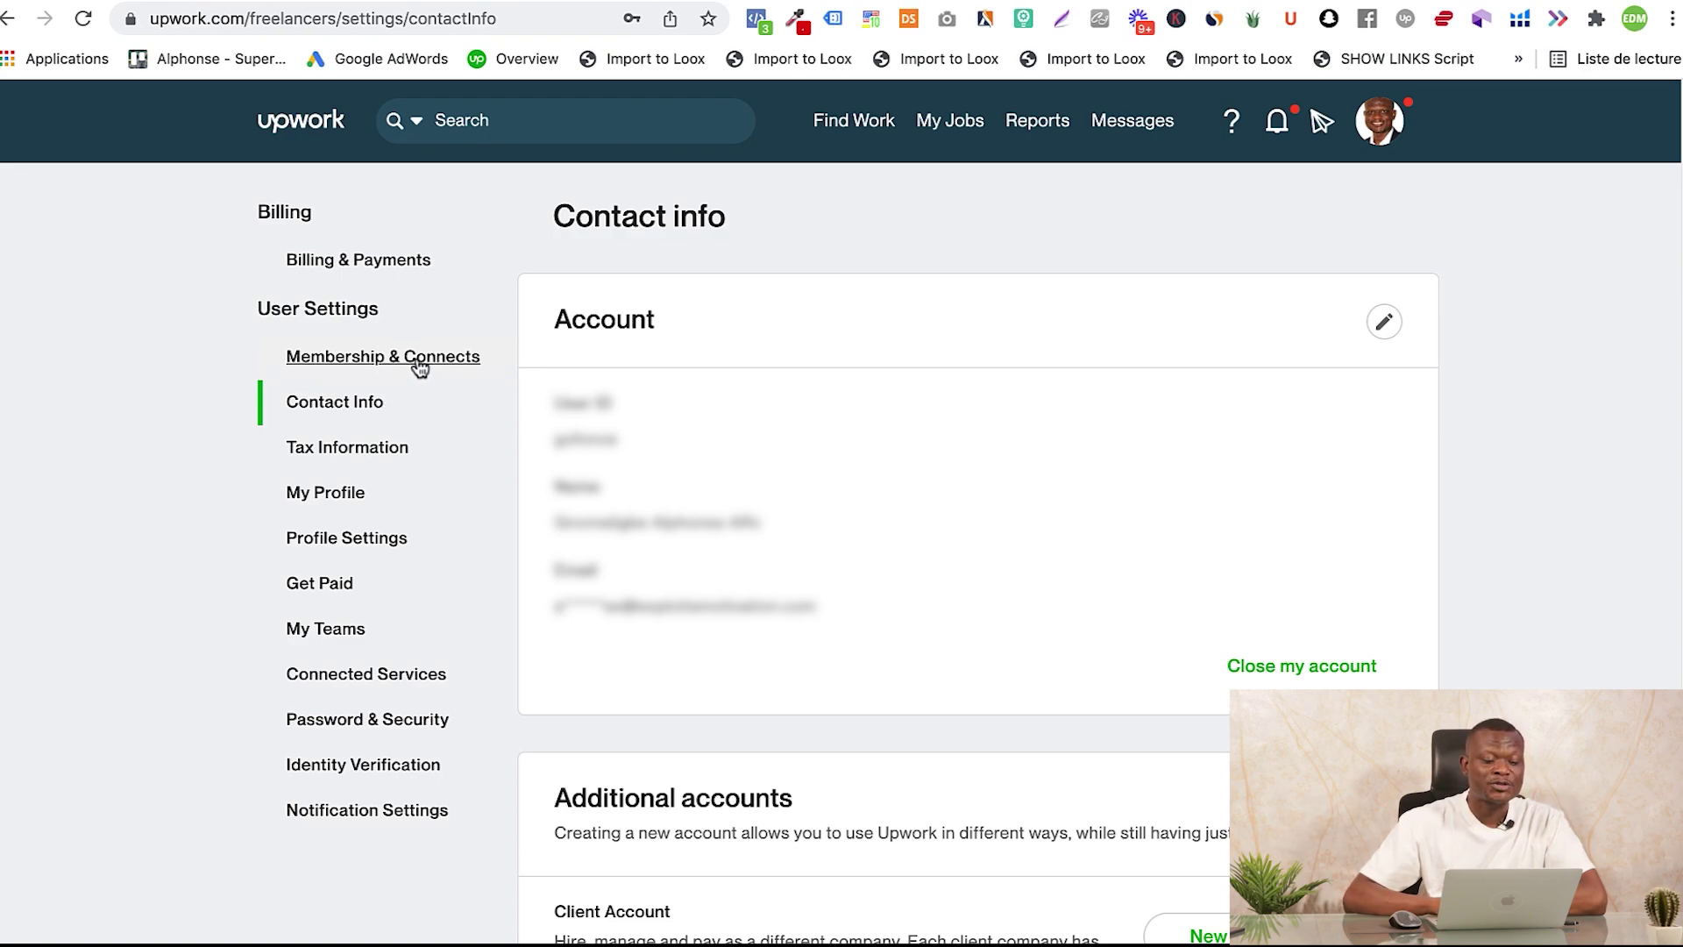
Open the Billing & Payments settings and read the notice about when a billing method is charged.
{"action": "left_click", "coordinate": [336, 257]}
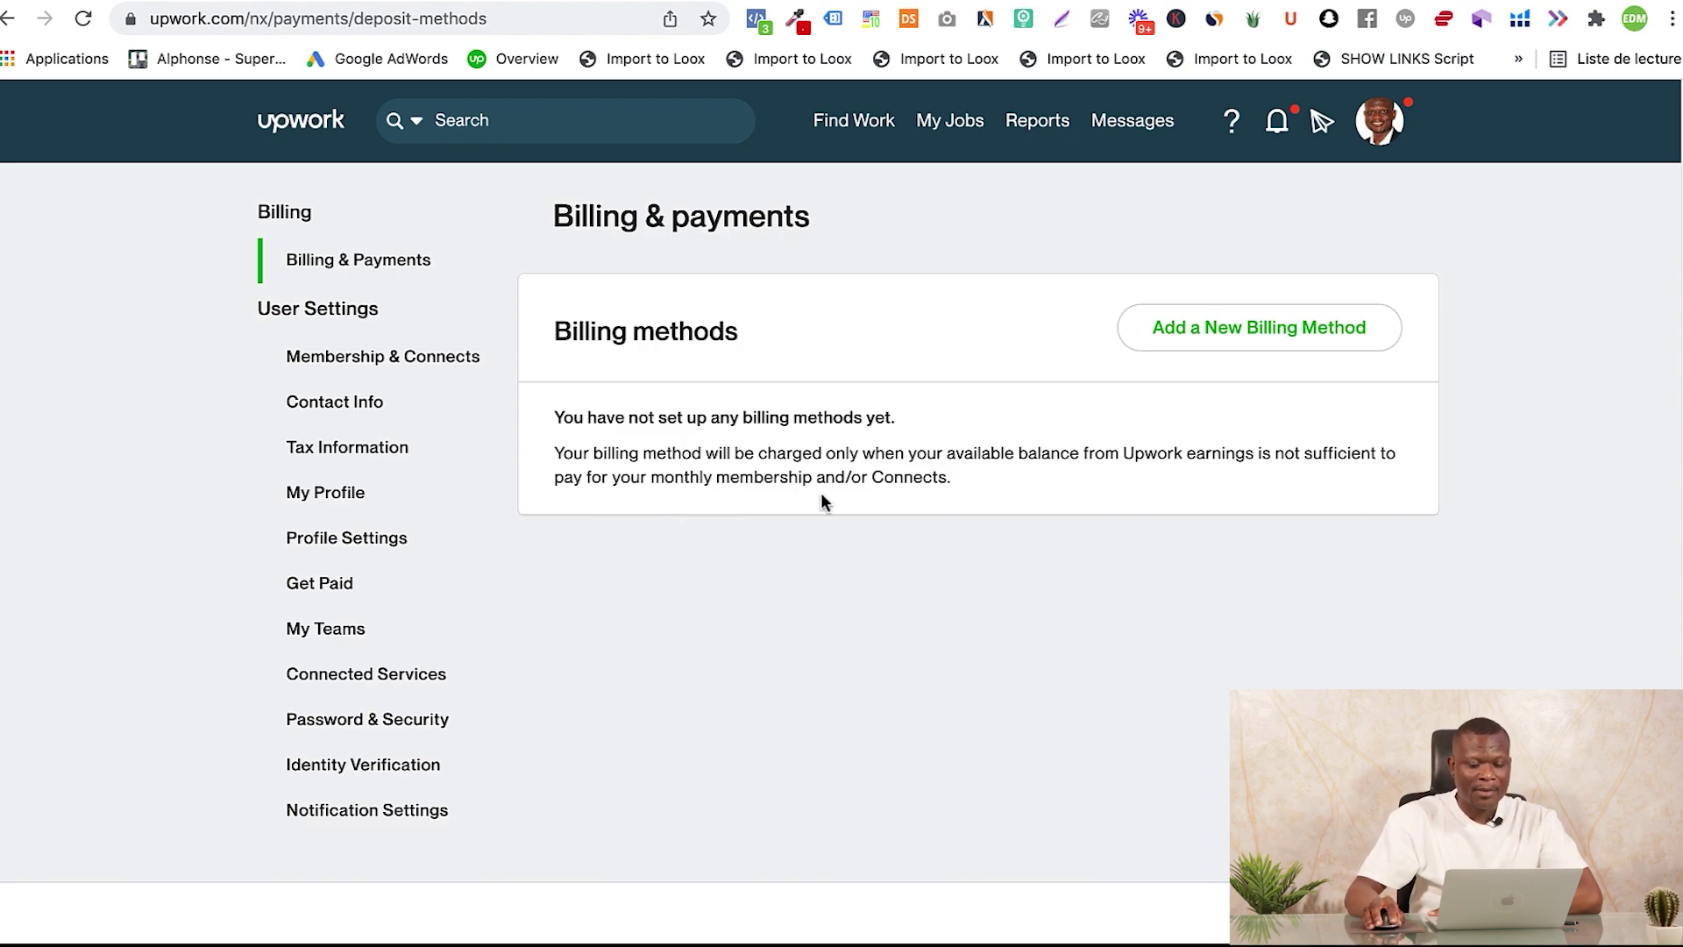
{"action": "left_click_drag", "start_coordinate": [977, 481], "coordinate": [536, 419]}
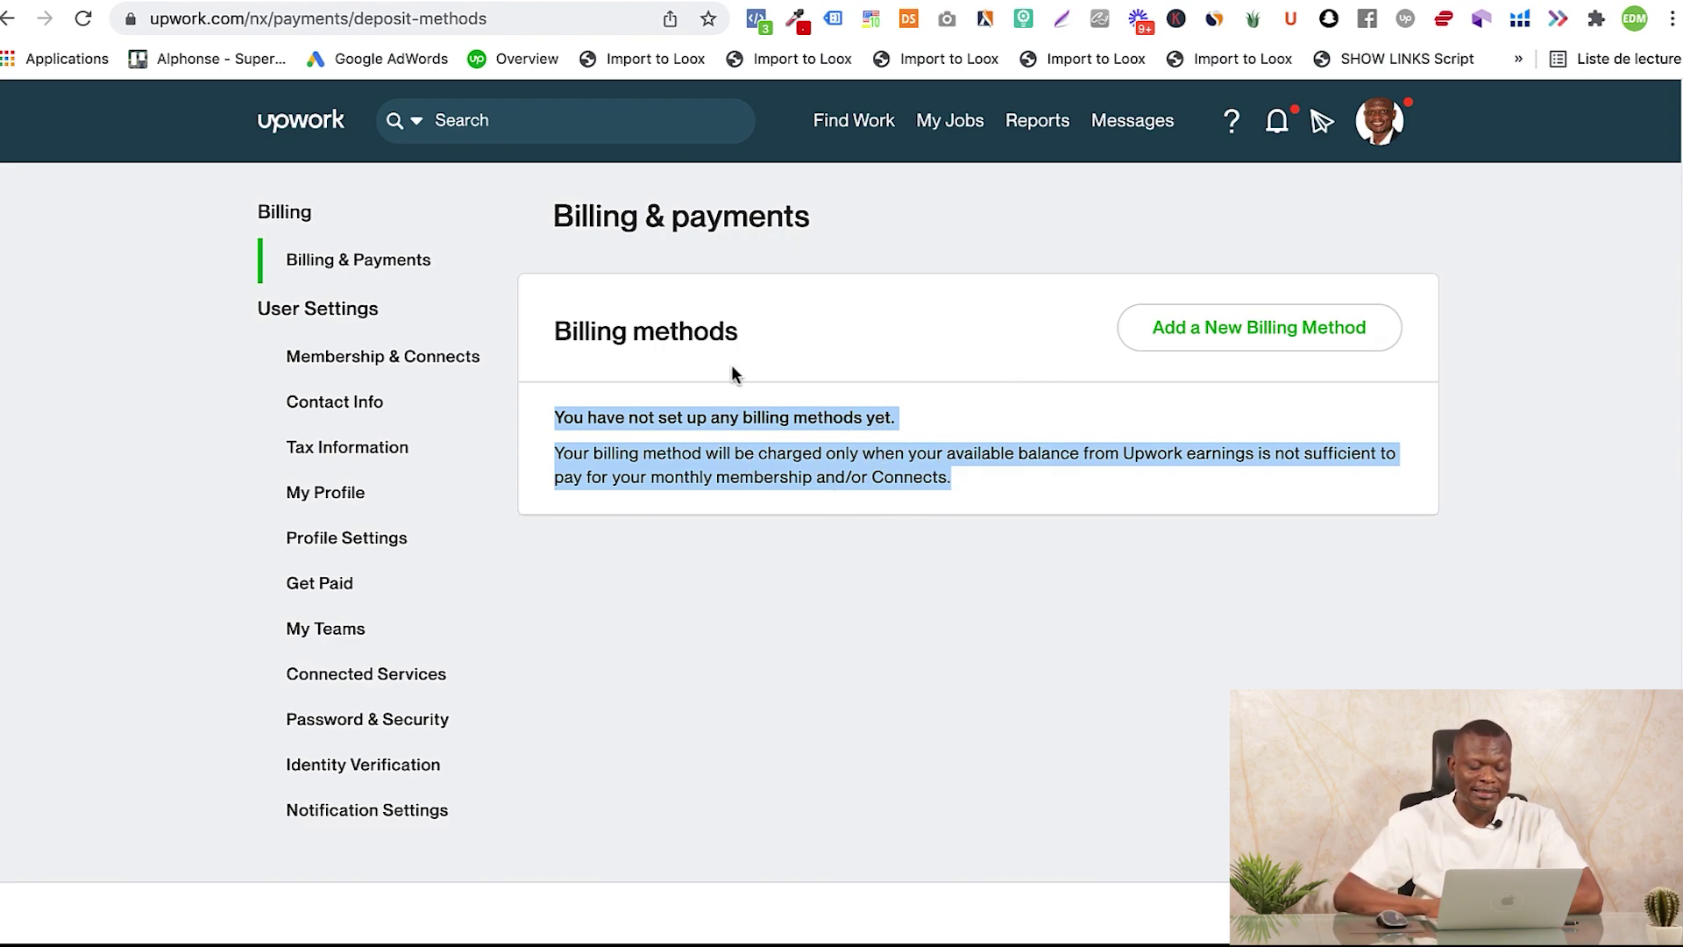
{"action": "left_click", "coordinate": [799, 473]}
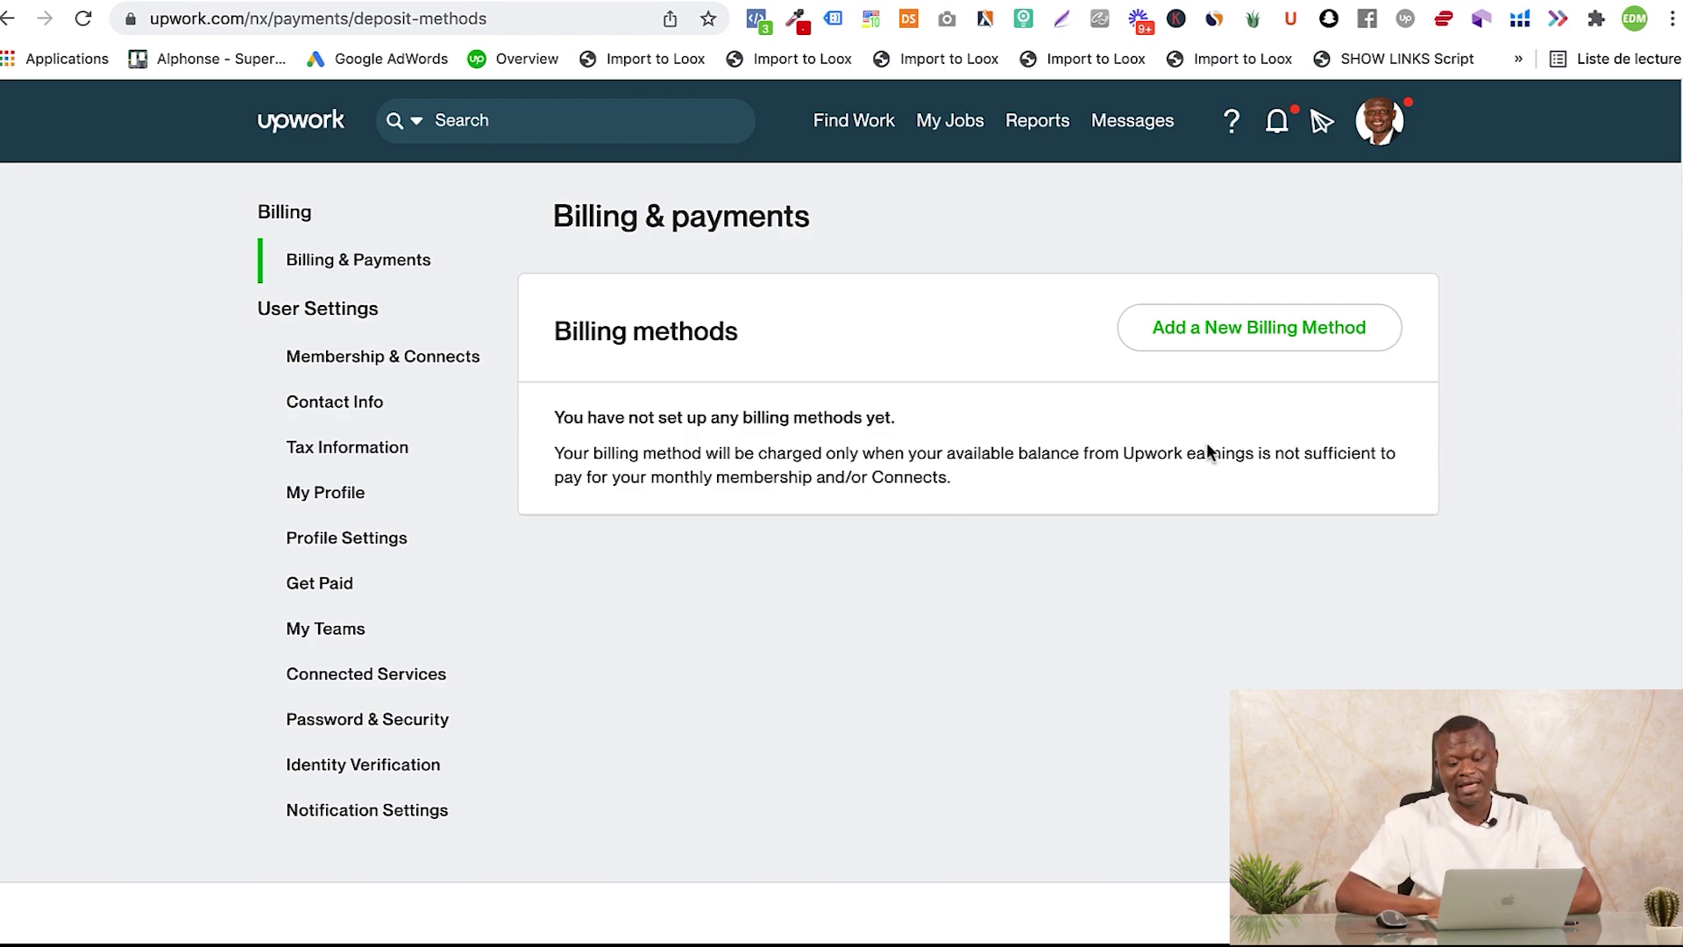
Start adding a new billing method of type Payment card and look through its card and billing address fields.
{"action": "left_click", "coordinate": [1245, 331]}
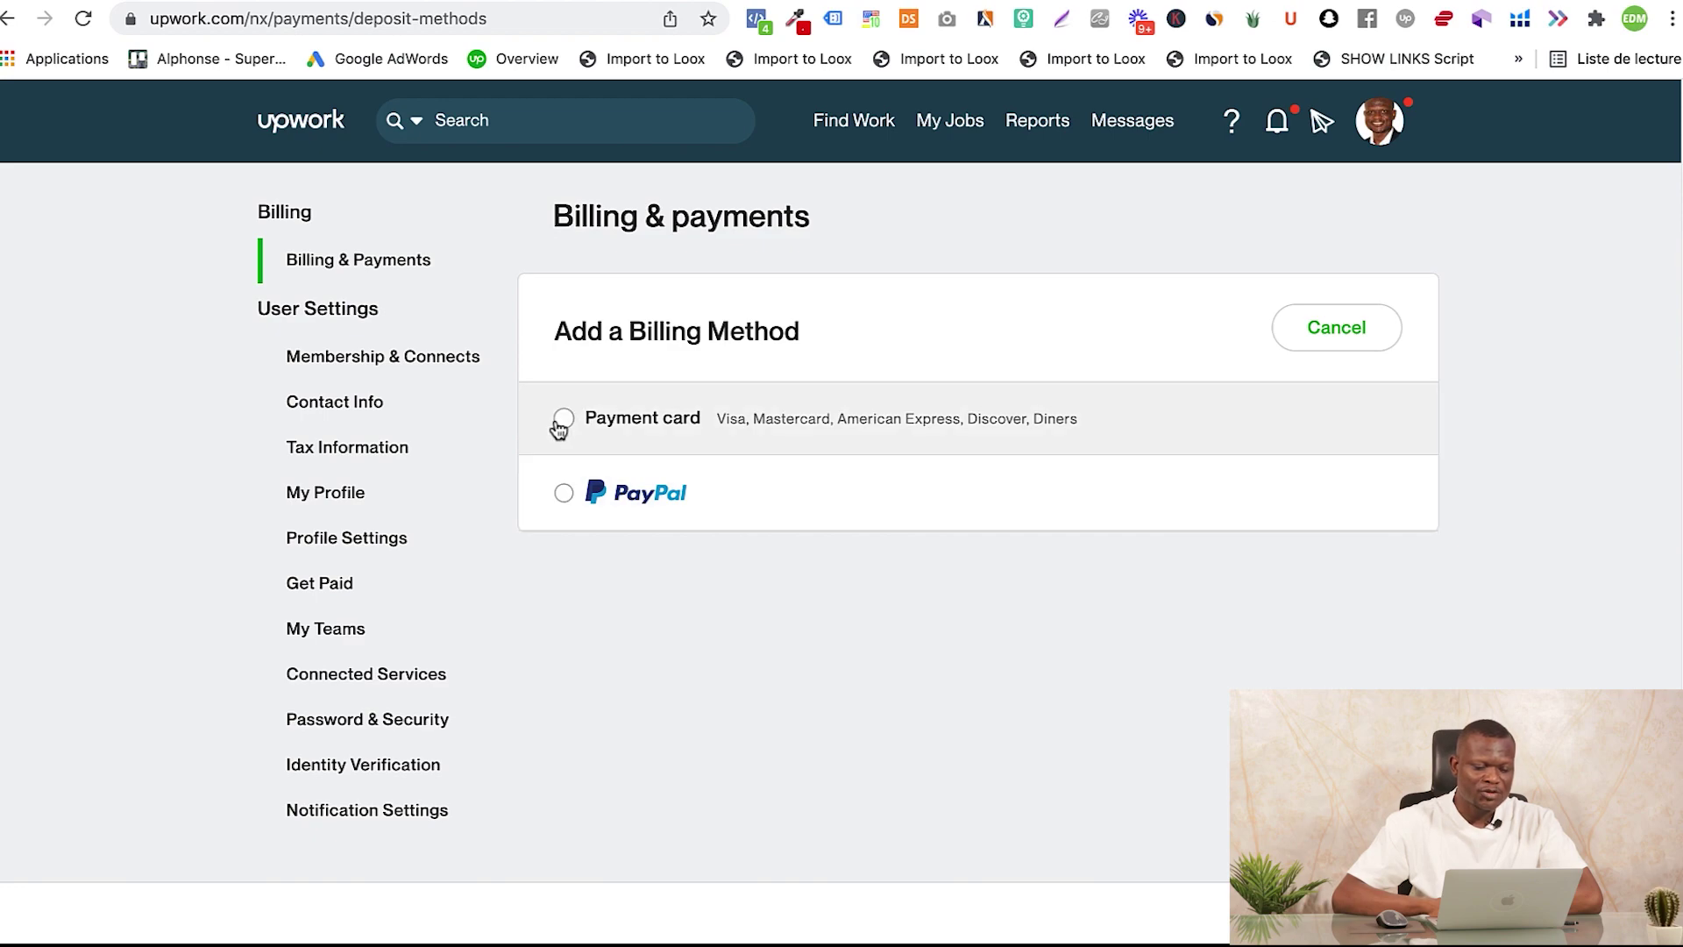
{"action": "left_click", "coordinate": [564, 420]}
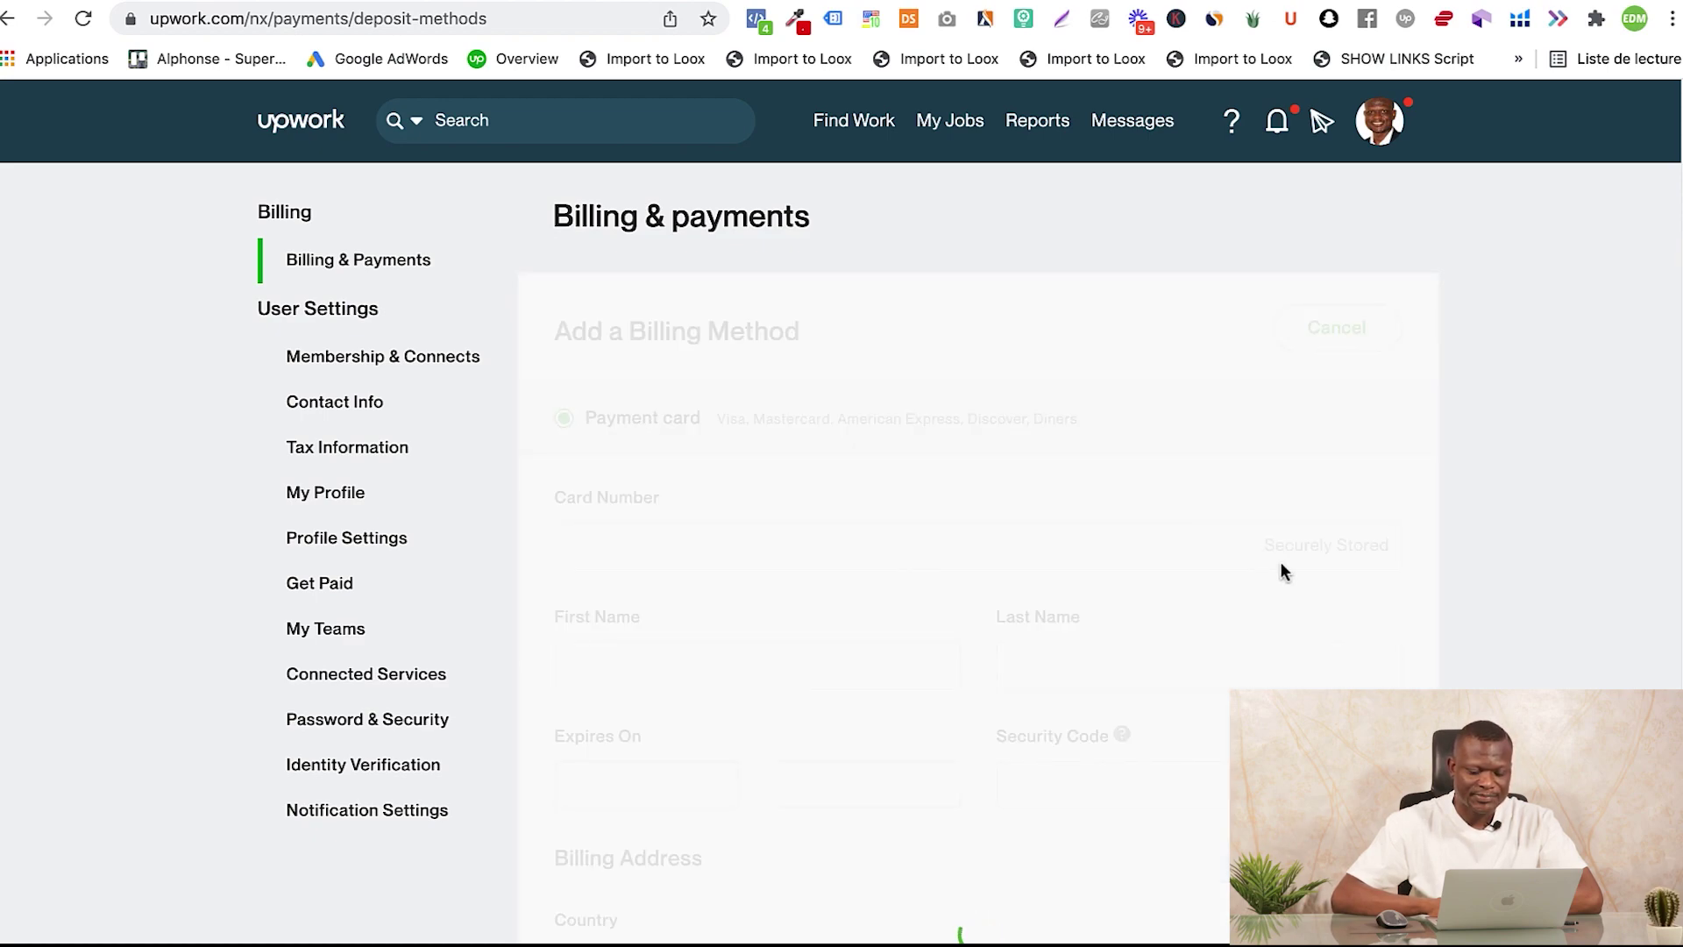
{"action": "left_click", "coordinate": [706, 361]}
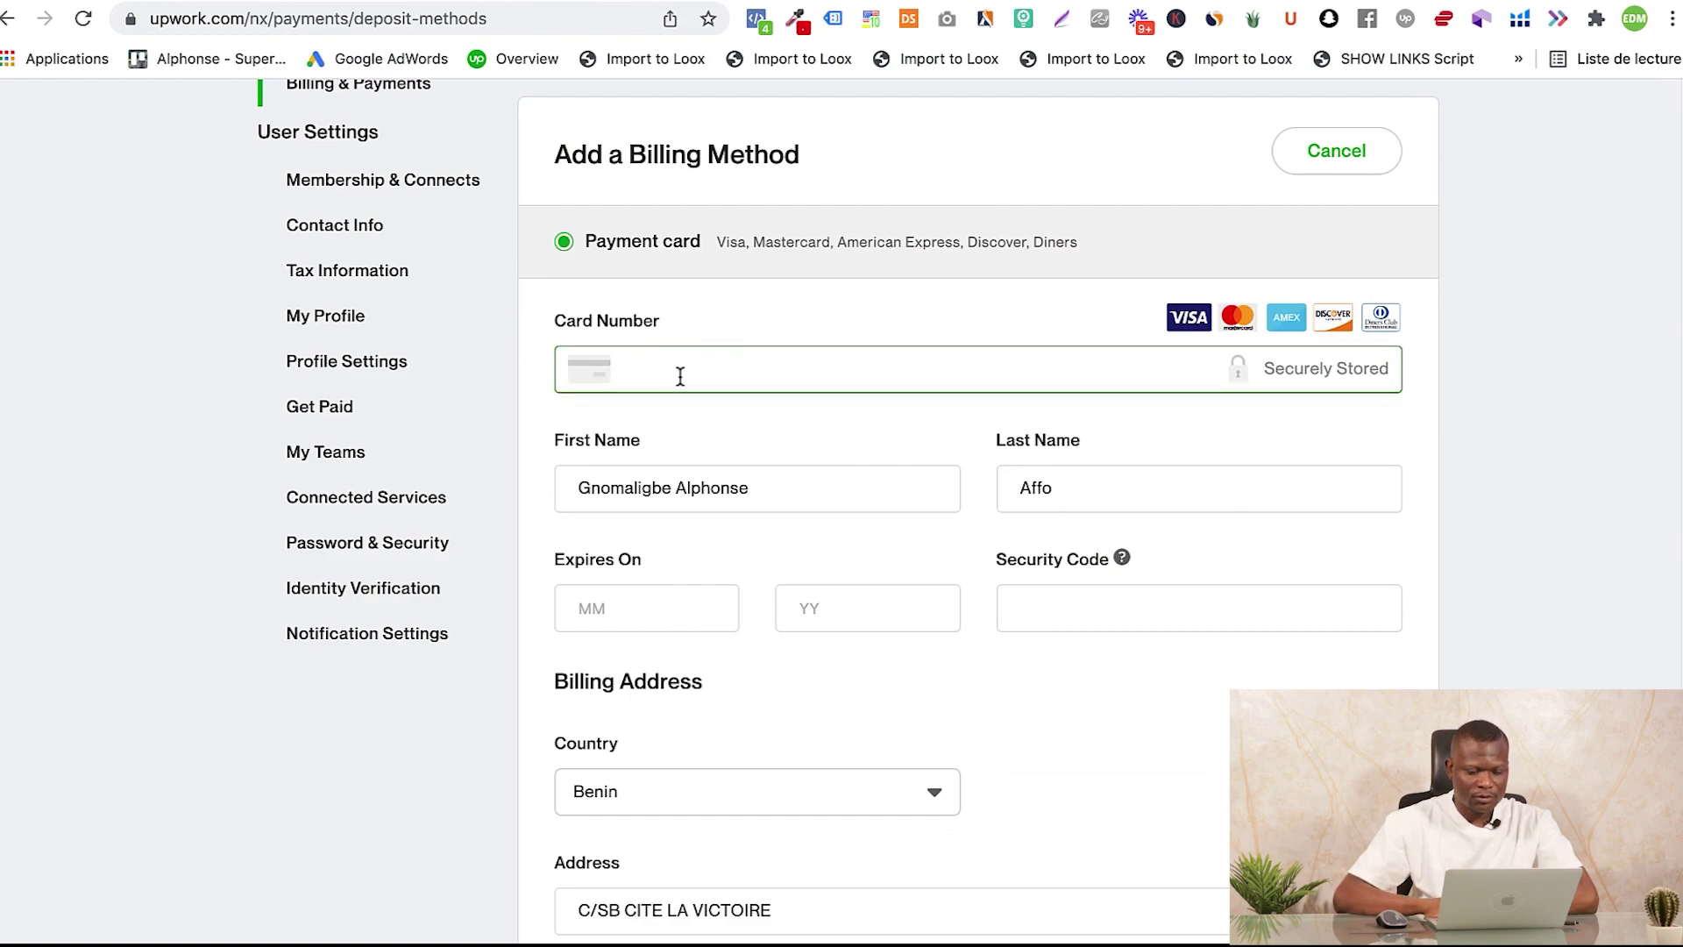
{"action": "left_click", "coordinate": [863, 614]}
{"action": "scroll", "coordinate": [1109, 725], "scroll_direction": "down", "scroll_amount": 3}
{"action": "left_click", "coordinate": [1109, 713]}
{"action": "scroll", "coordinate": [1108, 714], "scroll_direction": "up", "scroll_amount": 5}
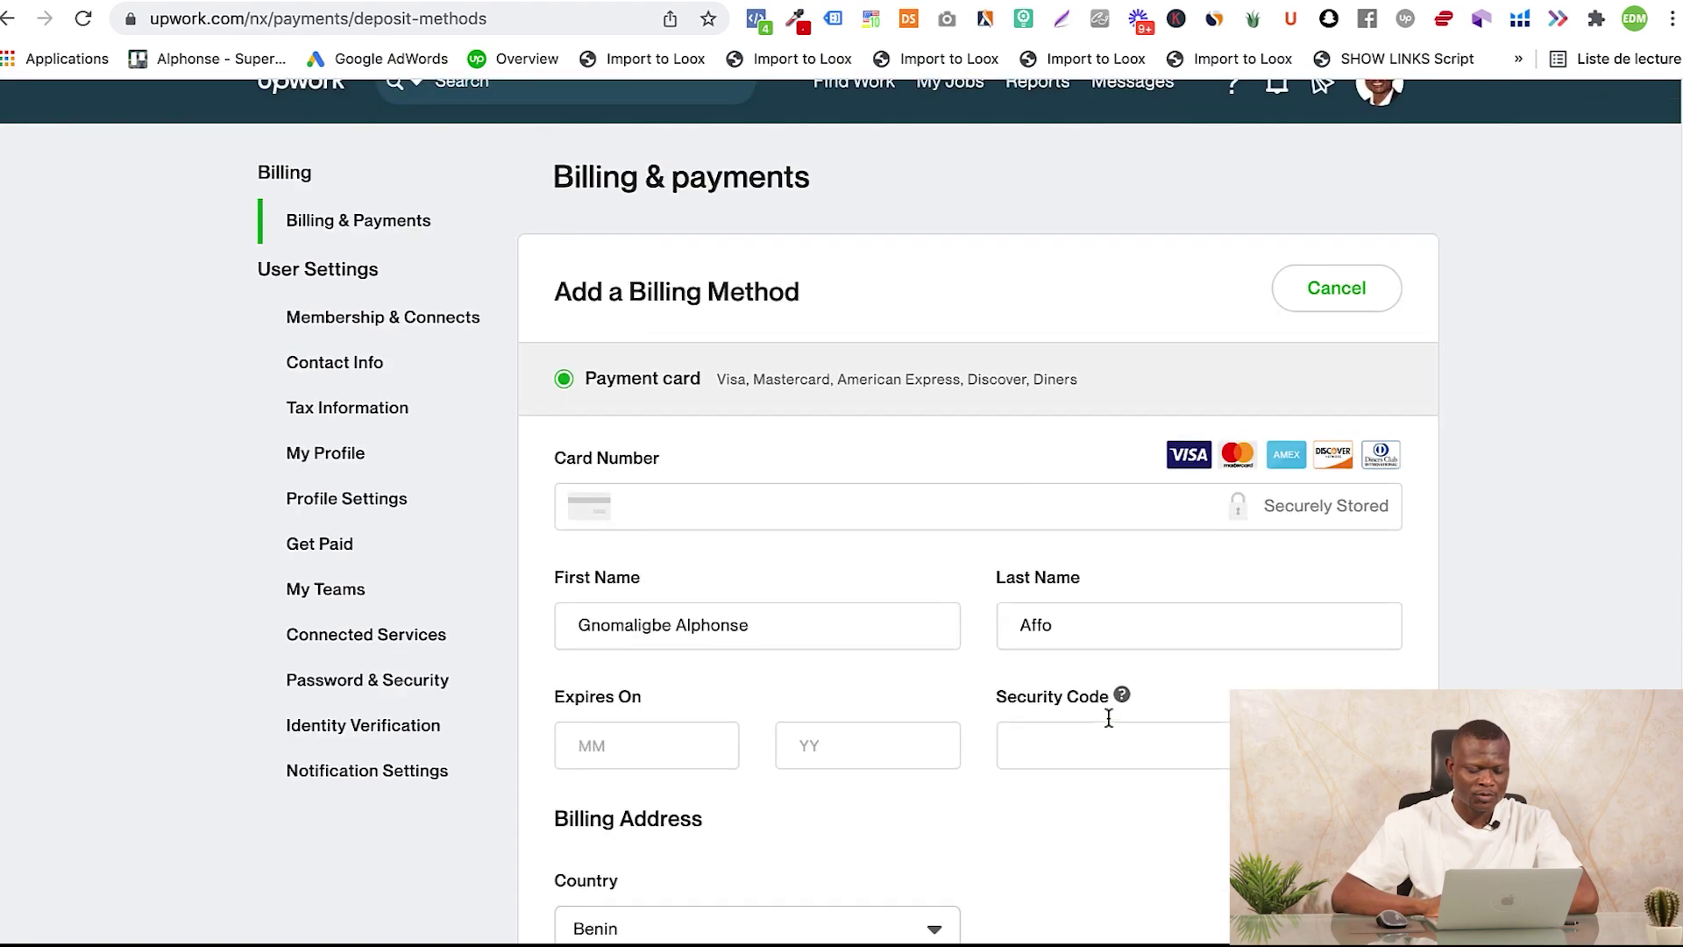
{"action": "scroll", "coordinate": [1108, 719], "scroll_direction": "down", "scroll_amount": 1}
{"action": "scroll", "coordinate": [1108, 725], "scroll_direction": "up", "scroll_amount": 1}
{"action": "scroll", "coordinate": [1108, 725], "scroll_direction": "down", "scroll_amount": 8}
{"action": "scroll", "coordinate": [1145, 522], "scroll_direction": "up", "scroll_amount": 8}
{"action": "scroll", "coordinate": [1145, 523], "scroll_direction": "up", "scroll_amount": 1}
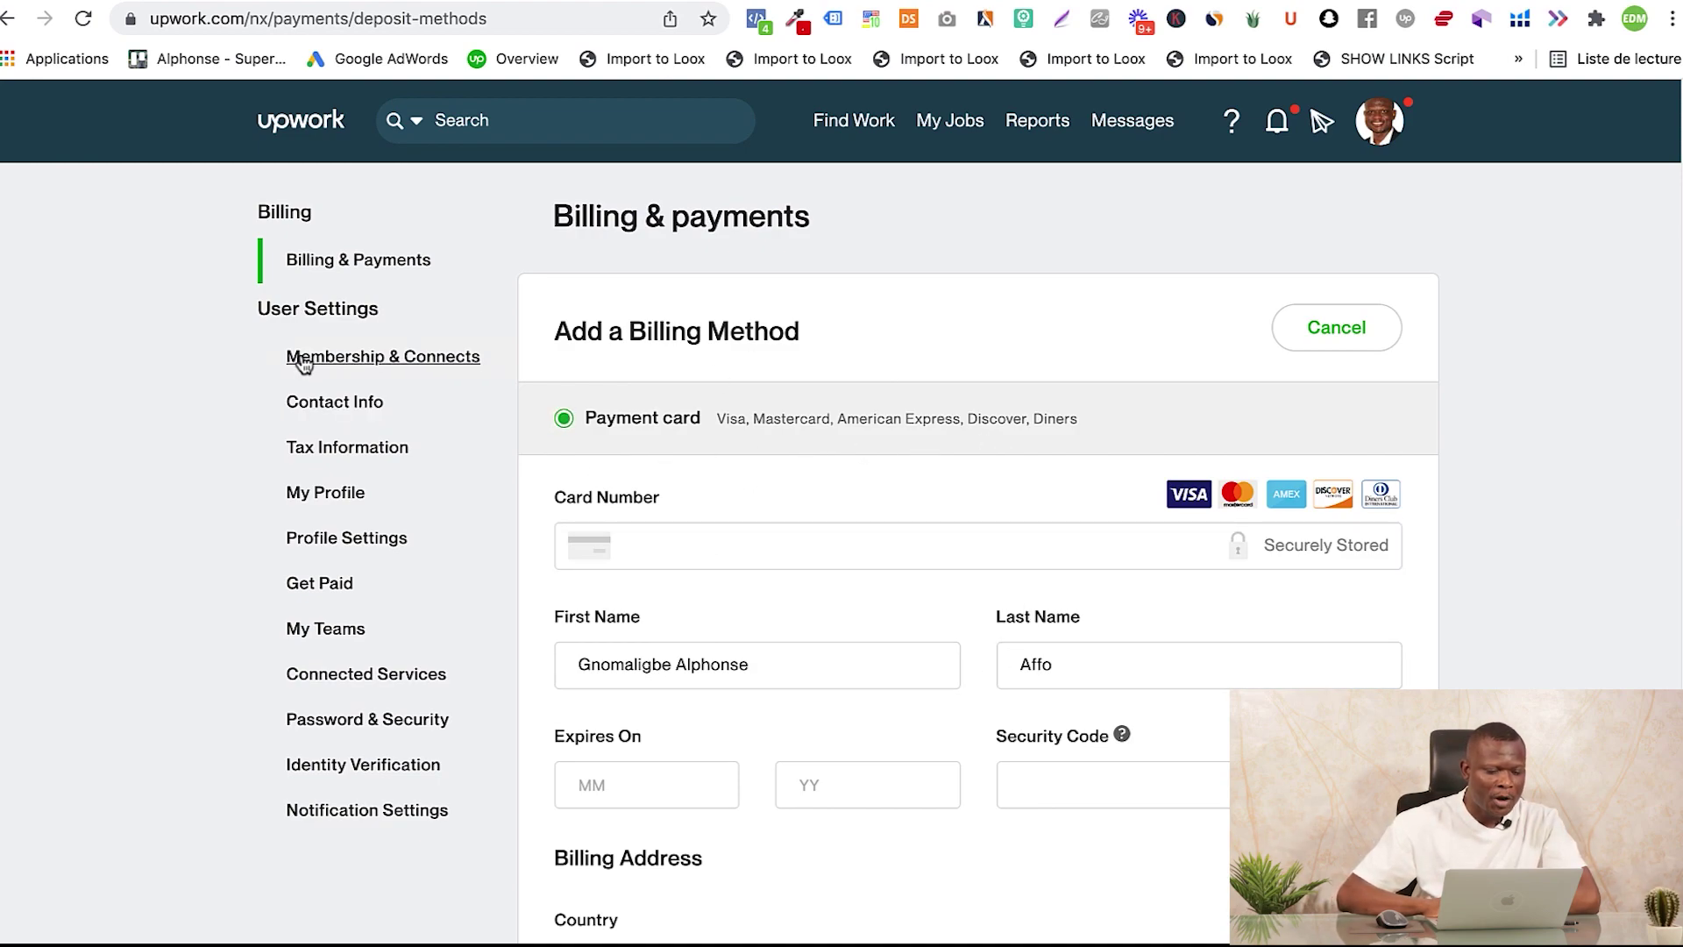
Open the Membership & Connects settings and check the current membership plan in the summary.
{"action": "left_click", "coordinate": [396, 363]}
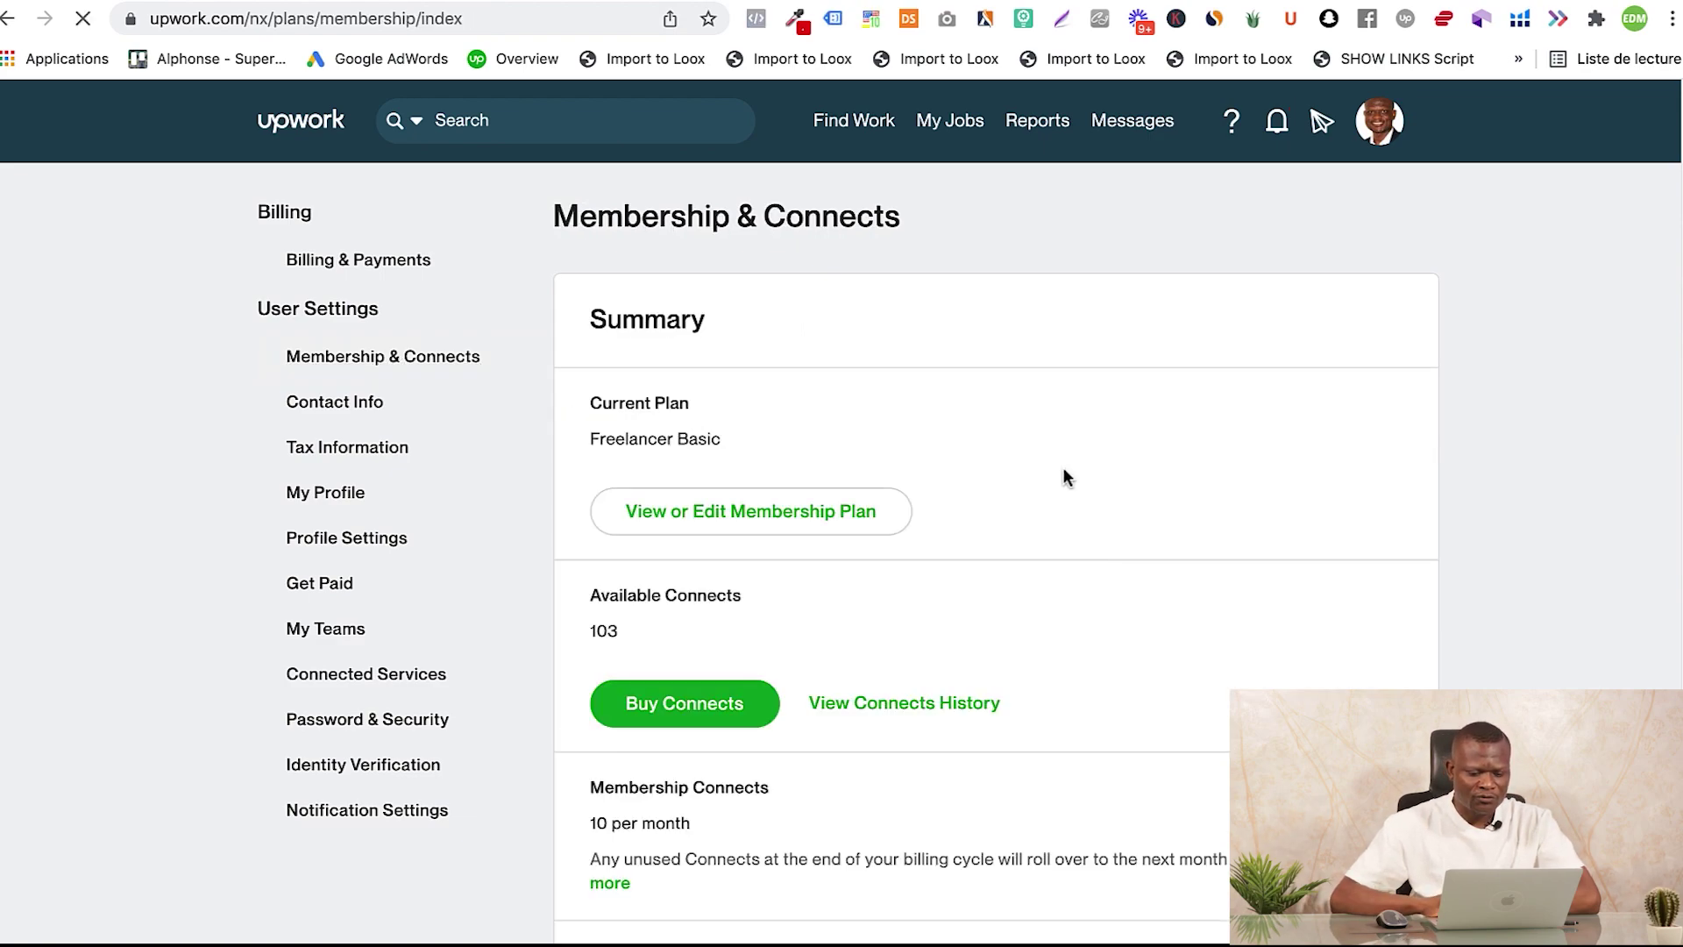
{"action": "scroll", "coordinate": [1209, 561], "scroll_direction": "down", "scroll_amount": 1}
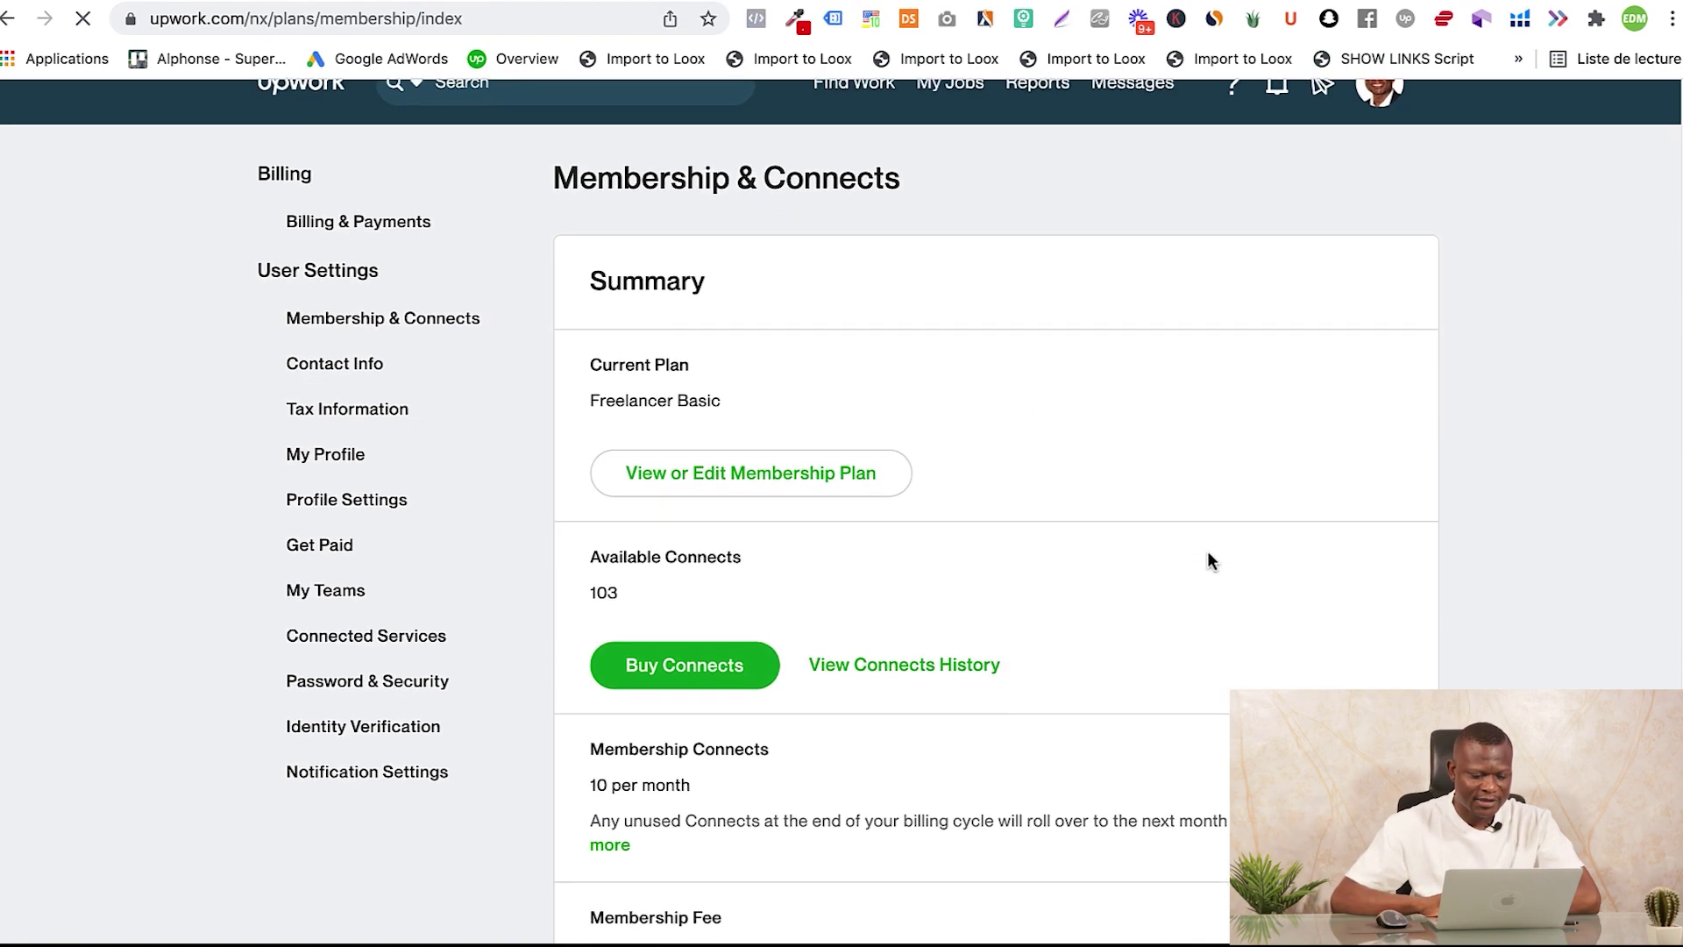
{"action": "scroll", "coordinate": [1209, 561], "scroll_direction": "down", "scroll_amount": 2}
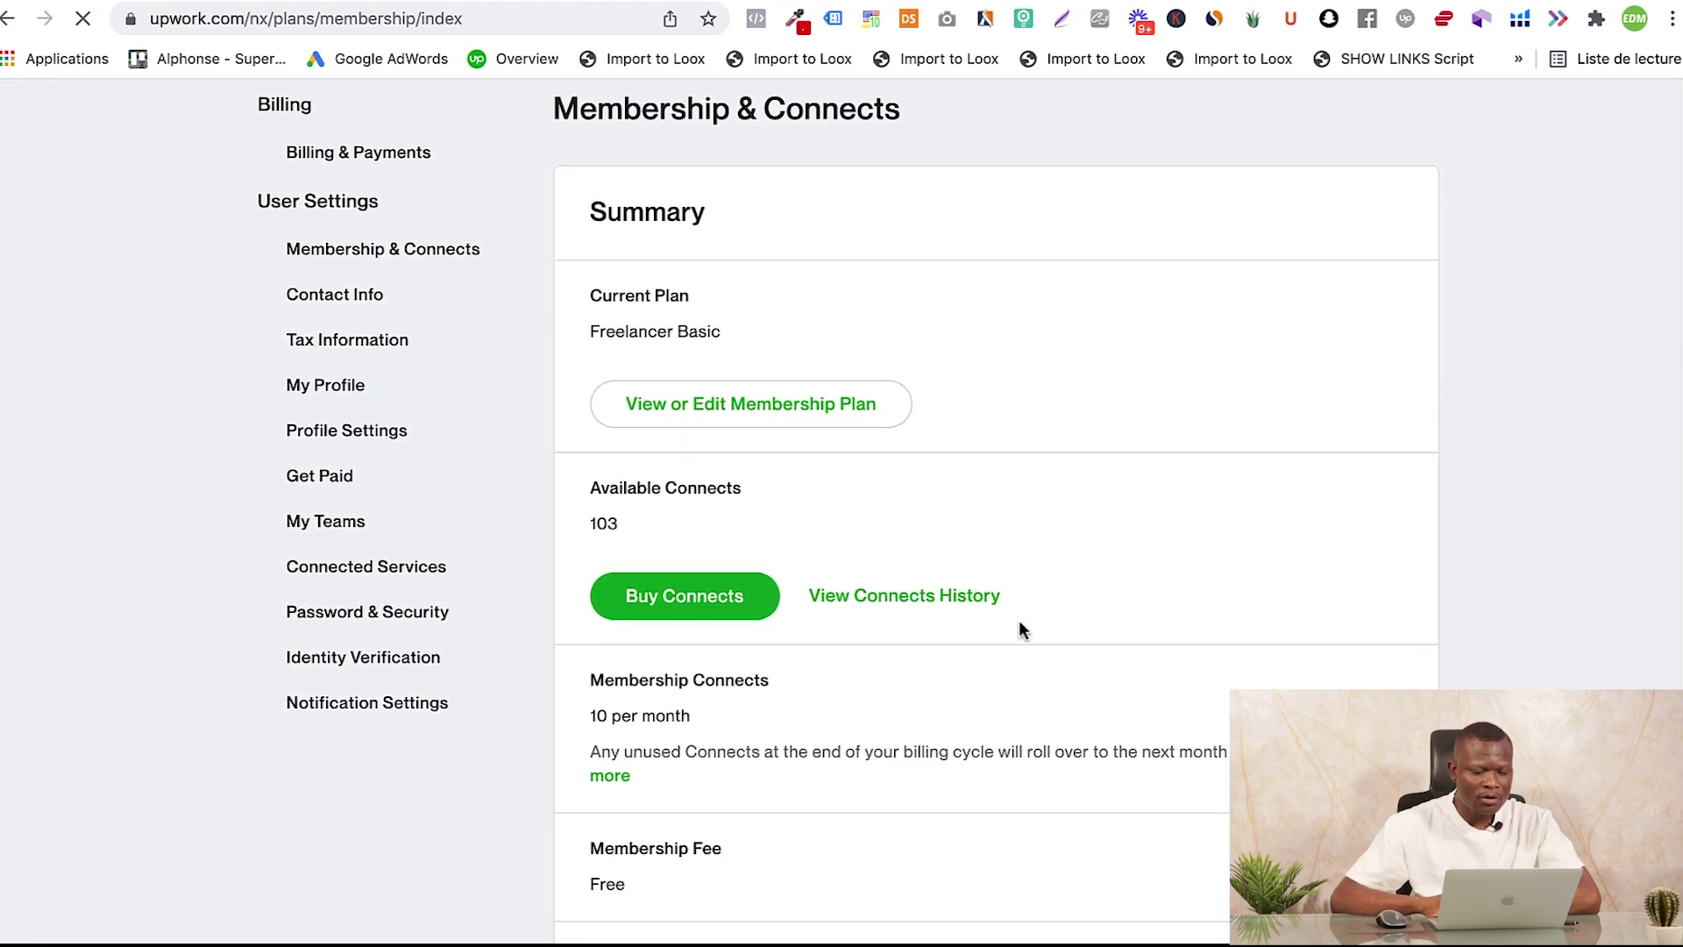
{"action": "scroll", "coordinate": [719, 316], "scroll_direction": "up", "scroll_amount": 2}
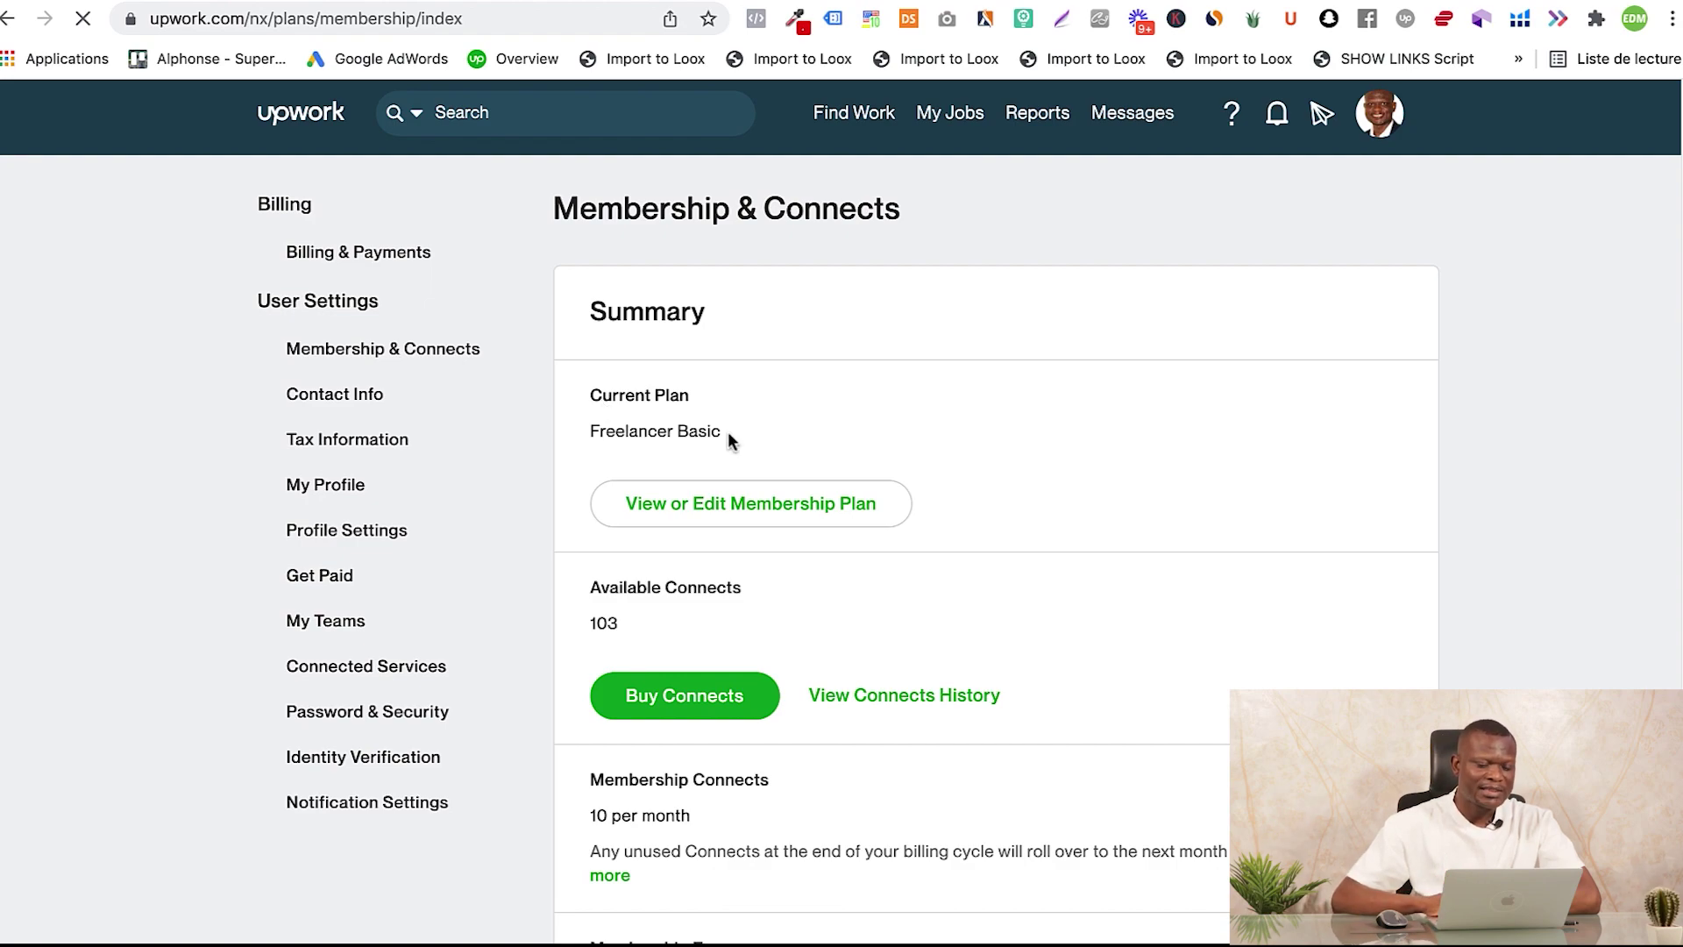
{"action": "left_click_drag", "start_coordinate": [734, 434], "coordinate": [574, 433]}
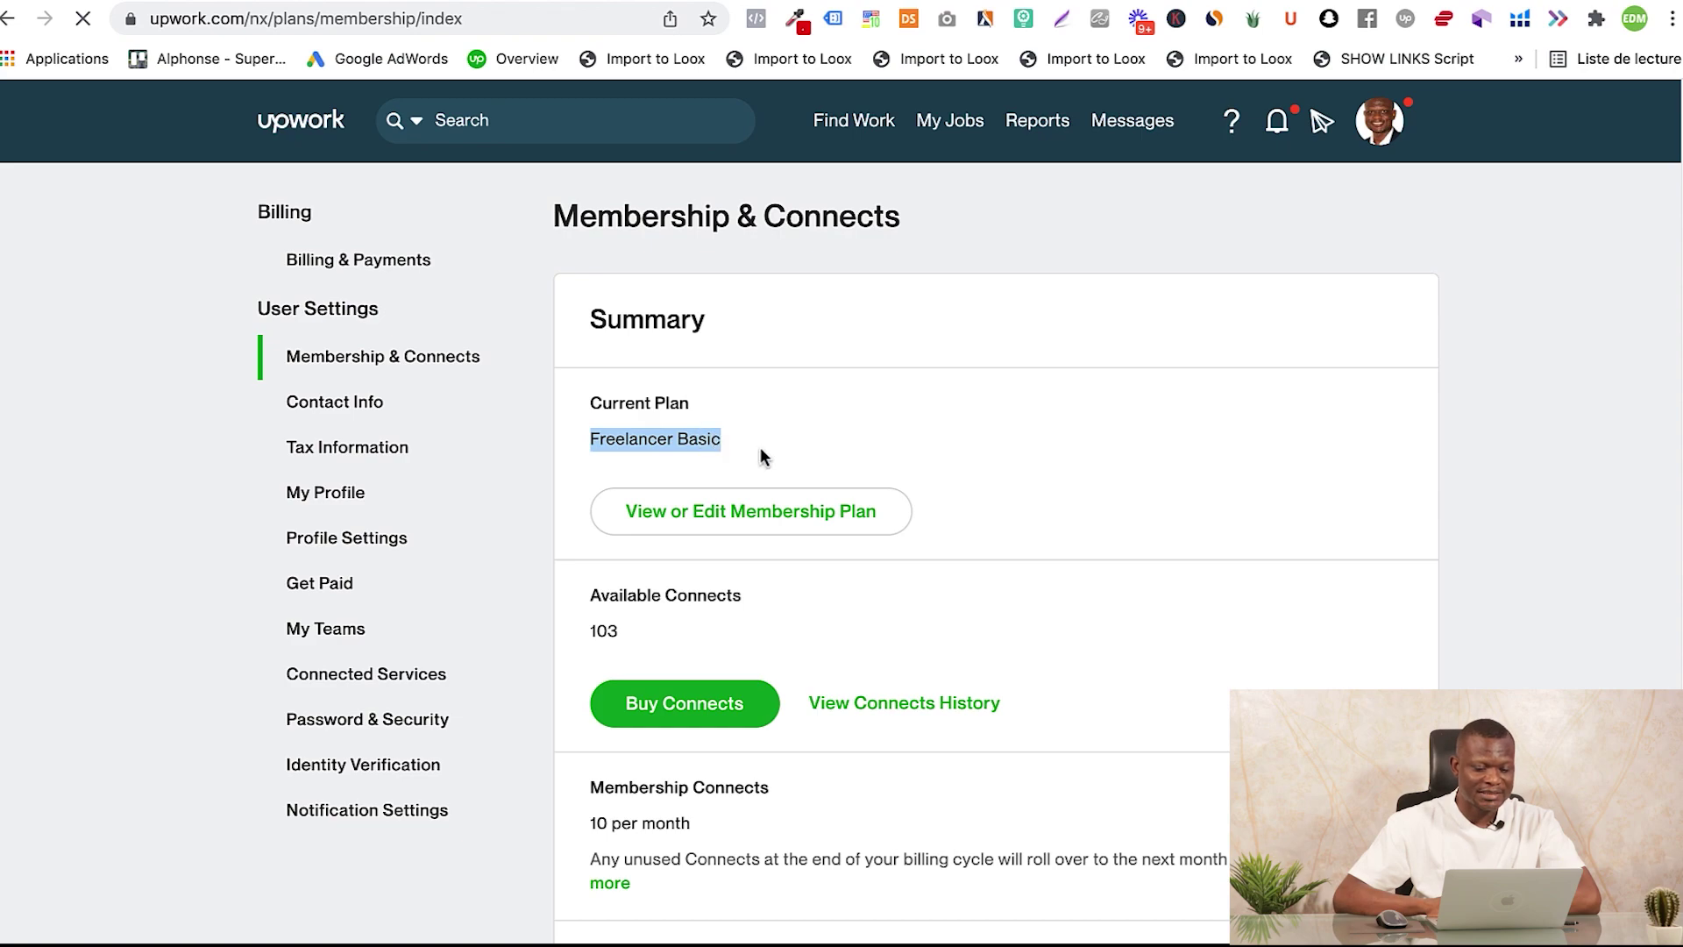
Examine the available Connects, monthly membership Connects and rollover rule in the membership summary.
{"action": "scroll", "coordinate": [781, 414], "scroll_direction": "down", "scroll_amount": 1}
{"action": "scroll", "coordinate": [781, 423], "scroll_direction": "down", "scroll_amount": 1}
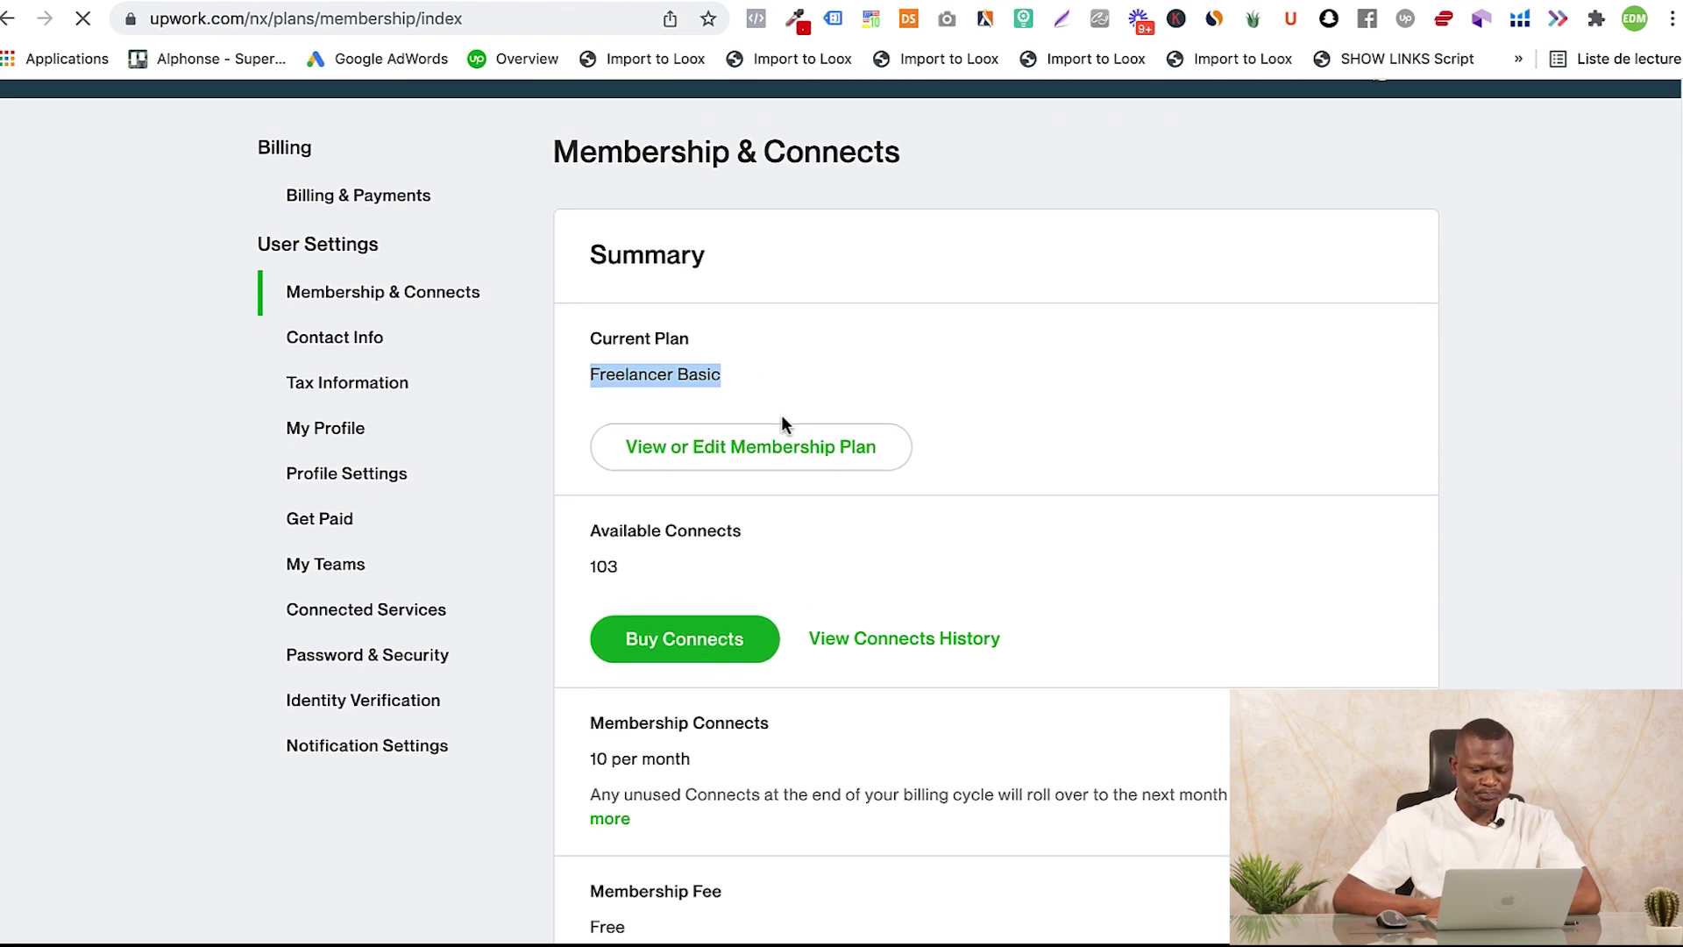
{"action": "scroll", "coordinate": [929, 489], "scroll_direction": "down", "scroll_amount": 2}
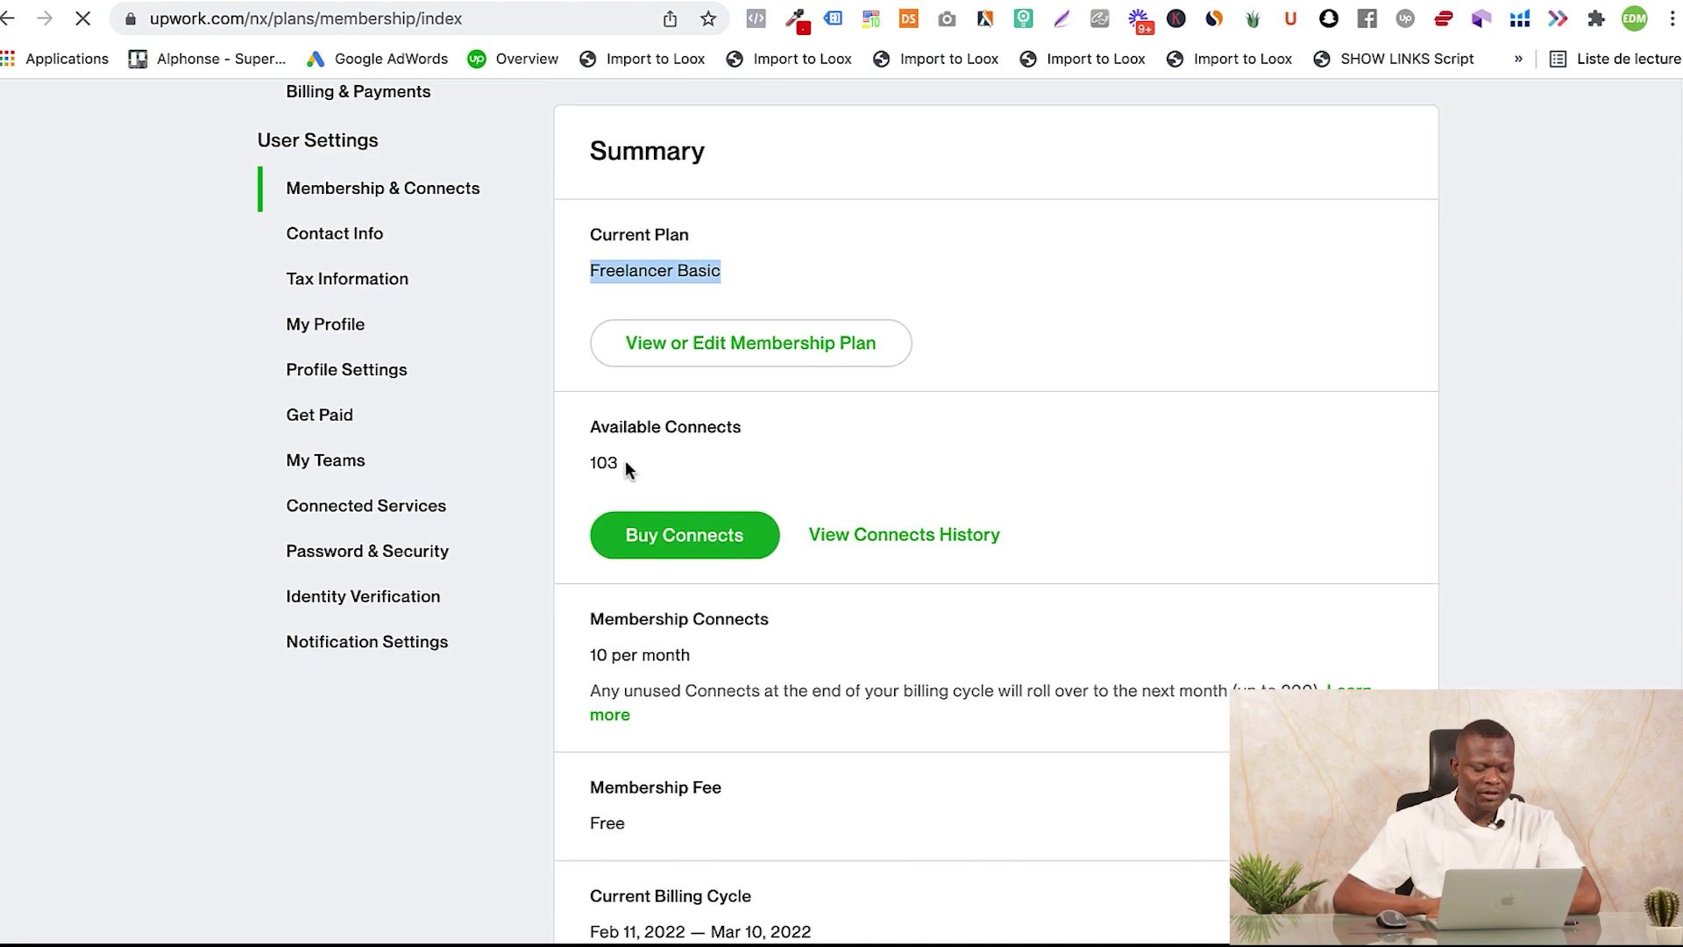
{"action": "left_click_drag", "start_coordinate": [624, 462], "coordinate": [592, 460]}
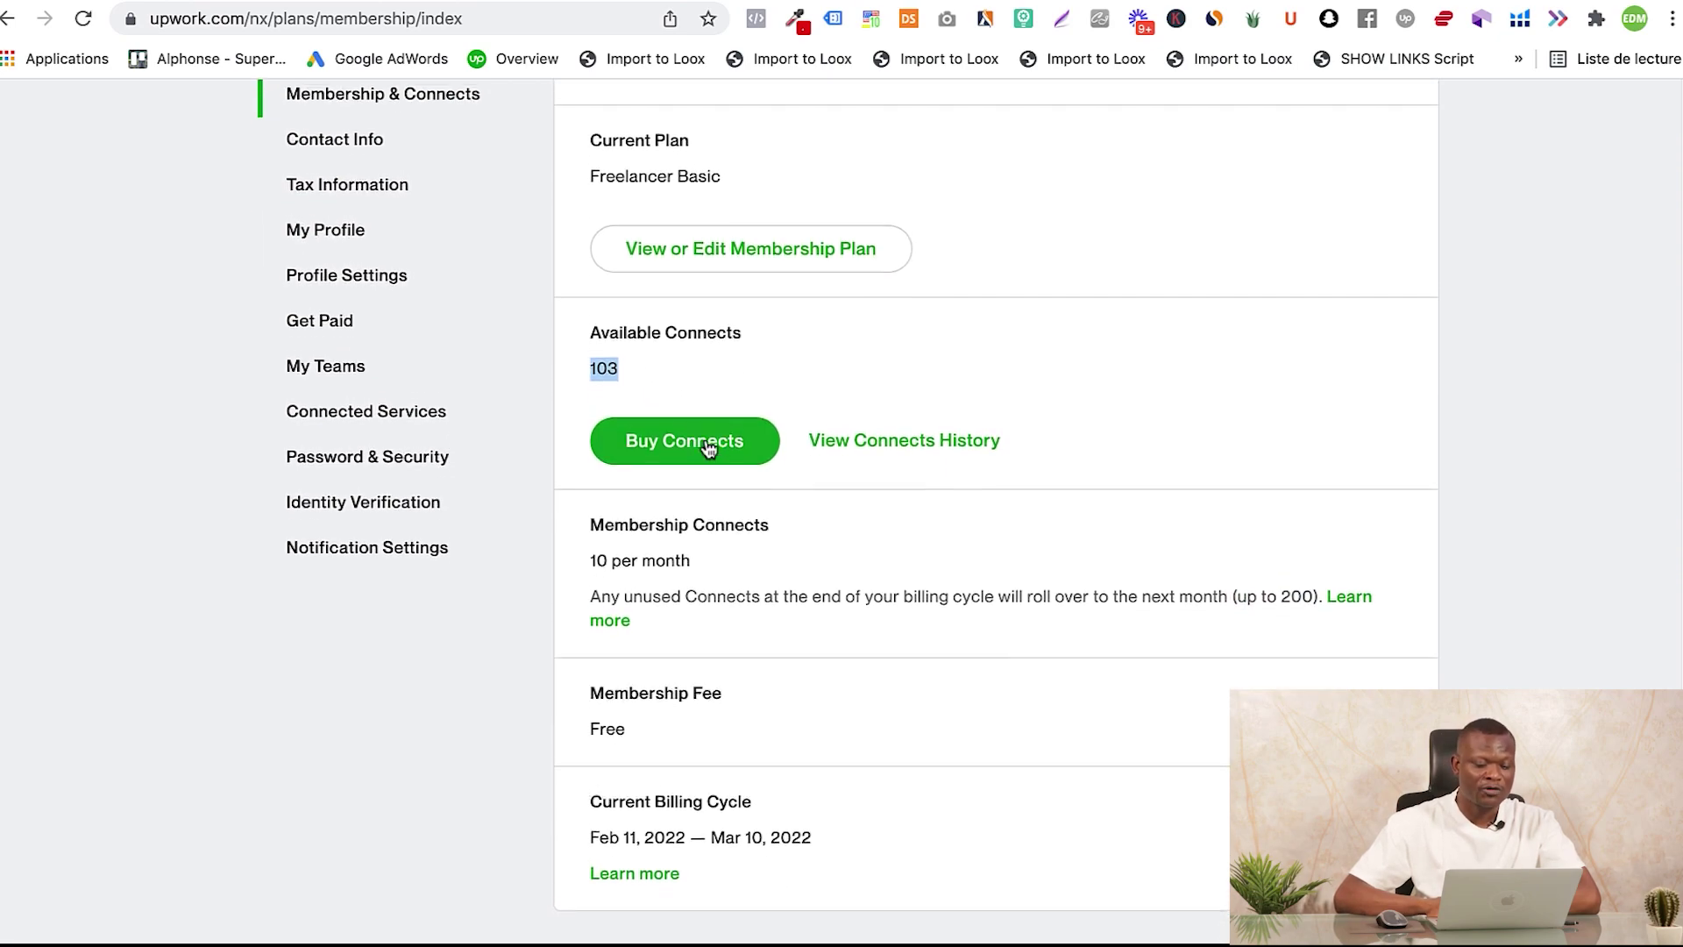
{"action": "scroll", "coordinate": [705, 439], "scroll_direction": "down", "scroll_amount": 2}
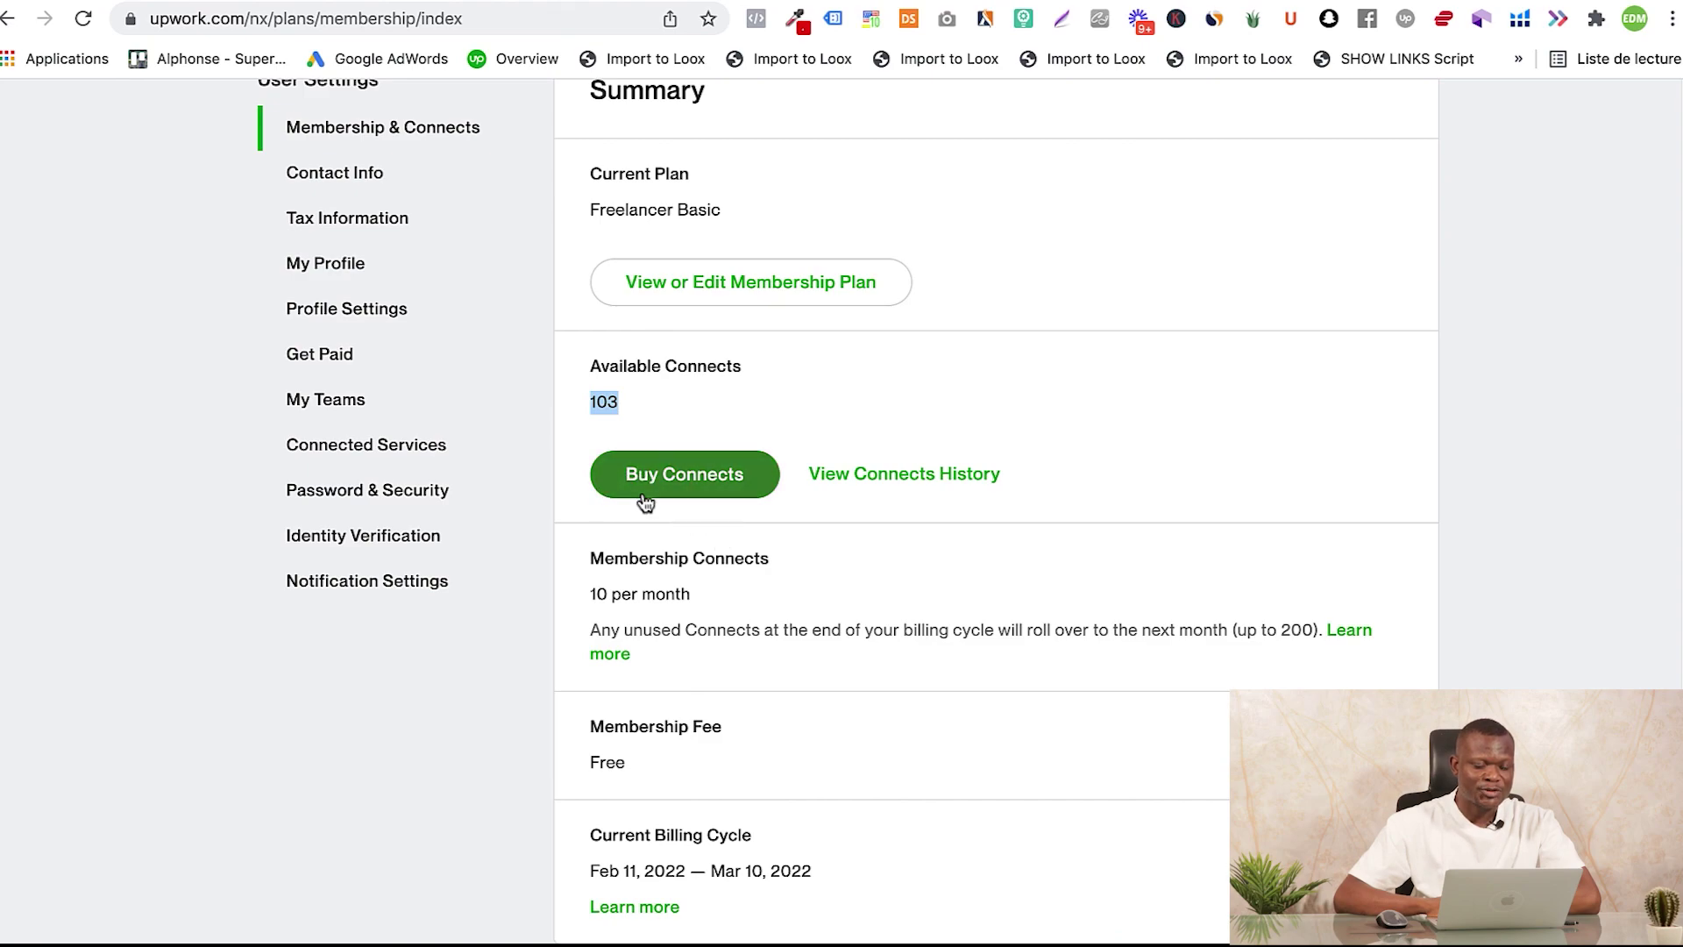
{"action": "left_click", "coordinate": [676, 637]}
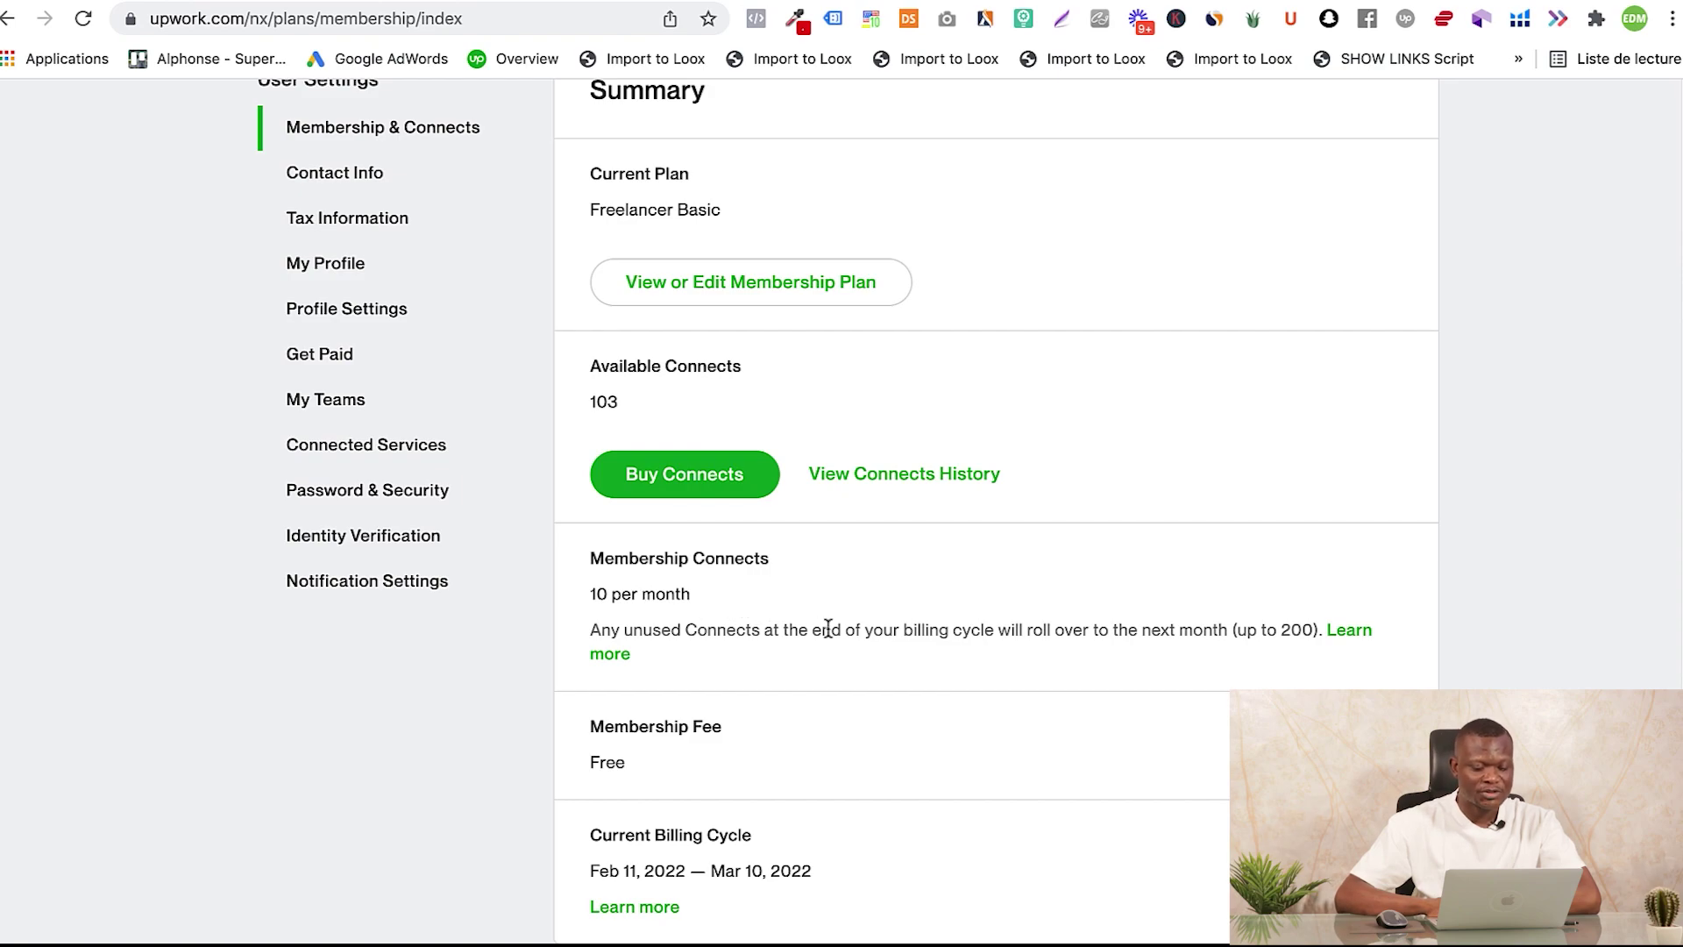
{"action": "scroll", "coordinate": [875, 655], "scroll_direction": "up", "scroll_amount": 3}
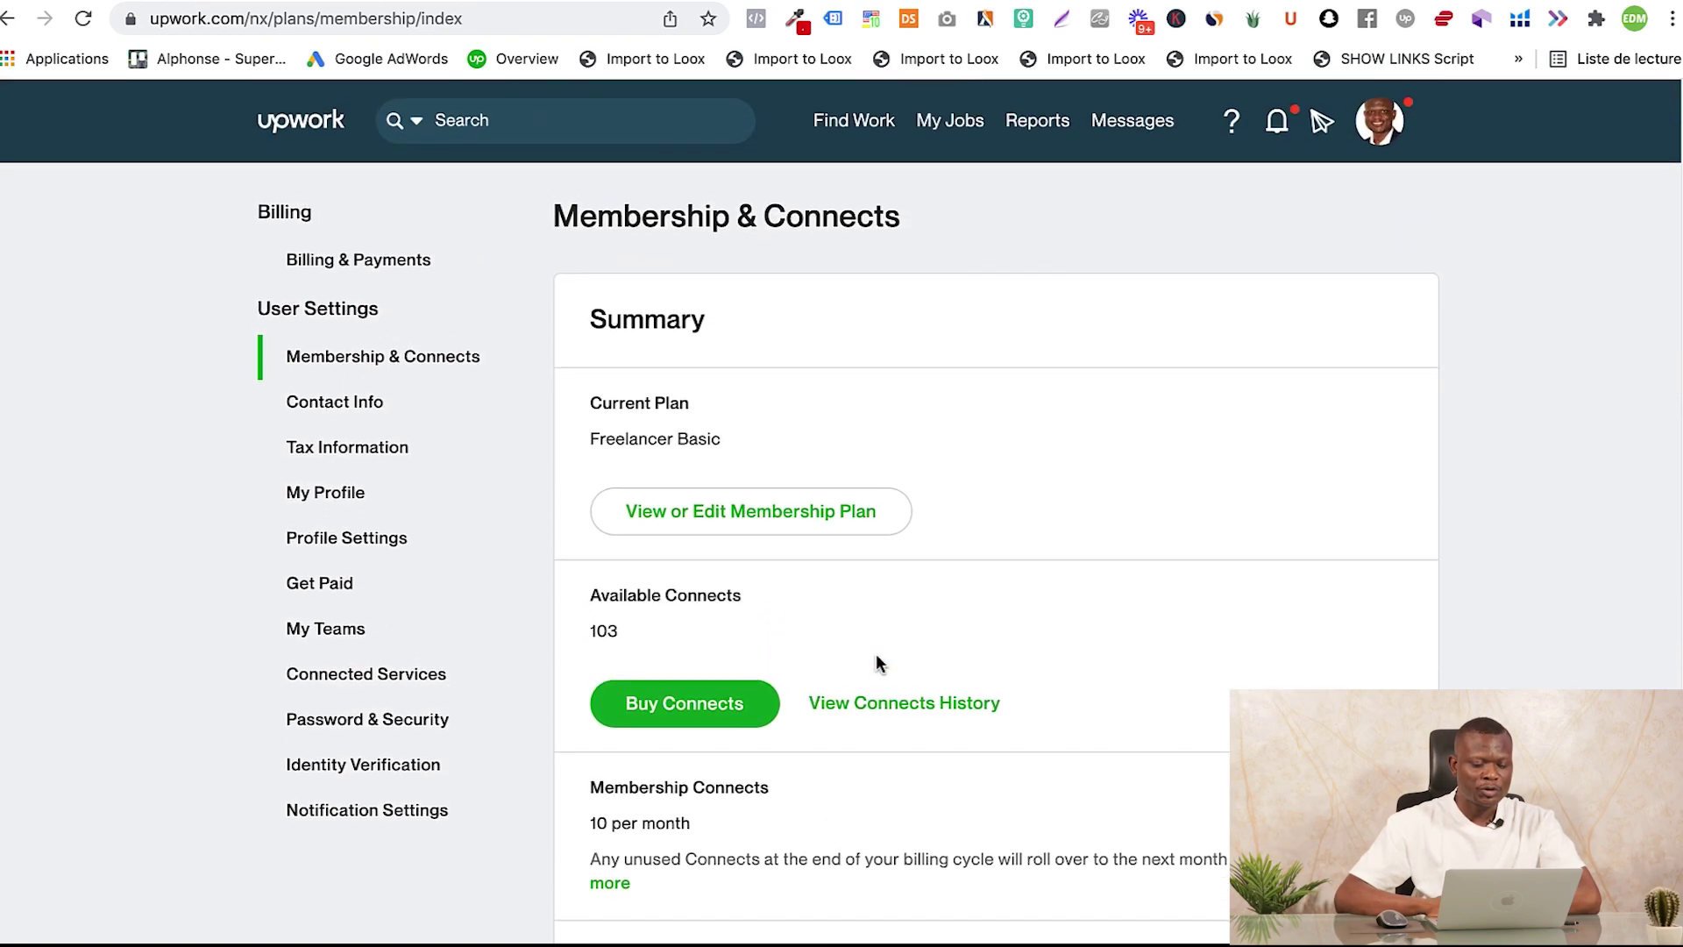
Open the Connects purchase form, select the 80 for $12 bundle, and review the charge and purchase terms.
{"action": "left_click", "coordinate": [659, 707]}
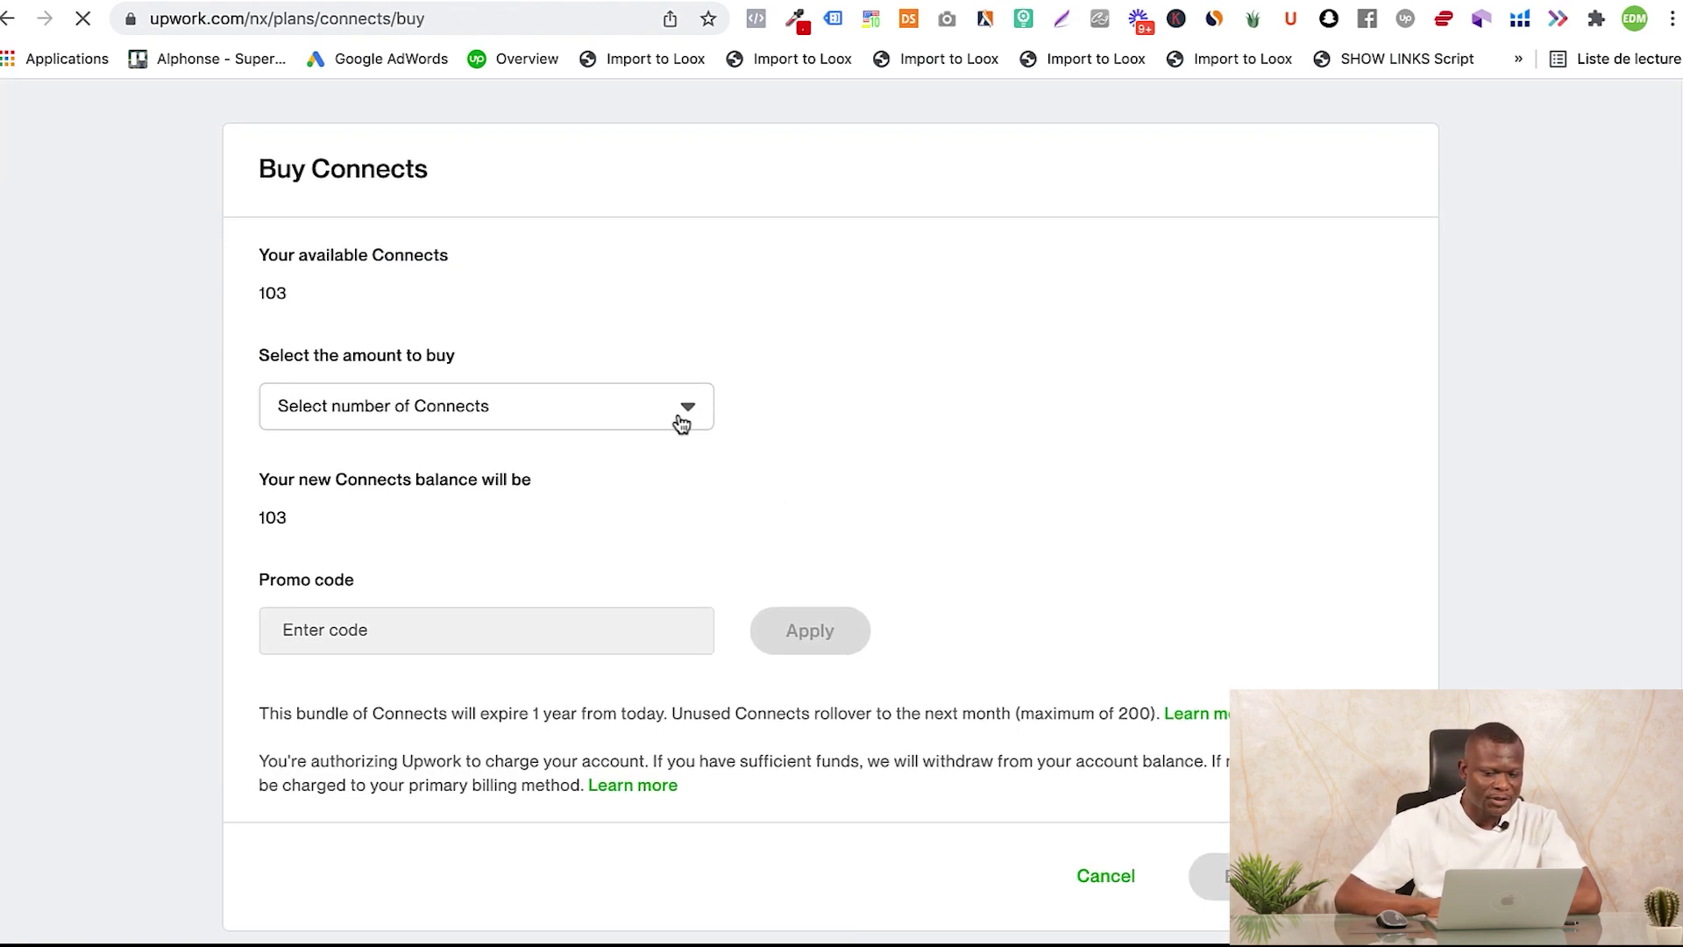
{"action": "left_click", "coordinate": [688, 408]}
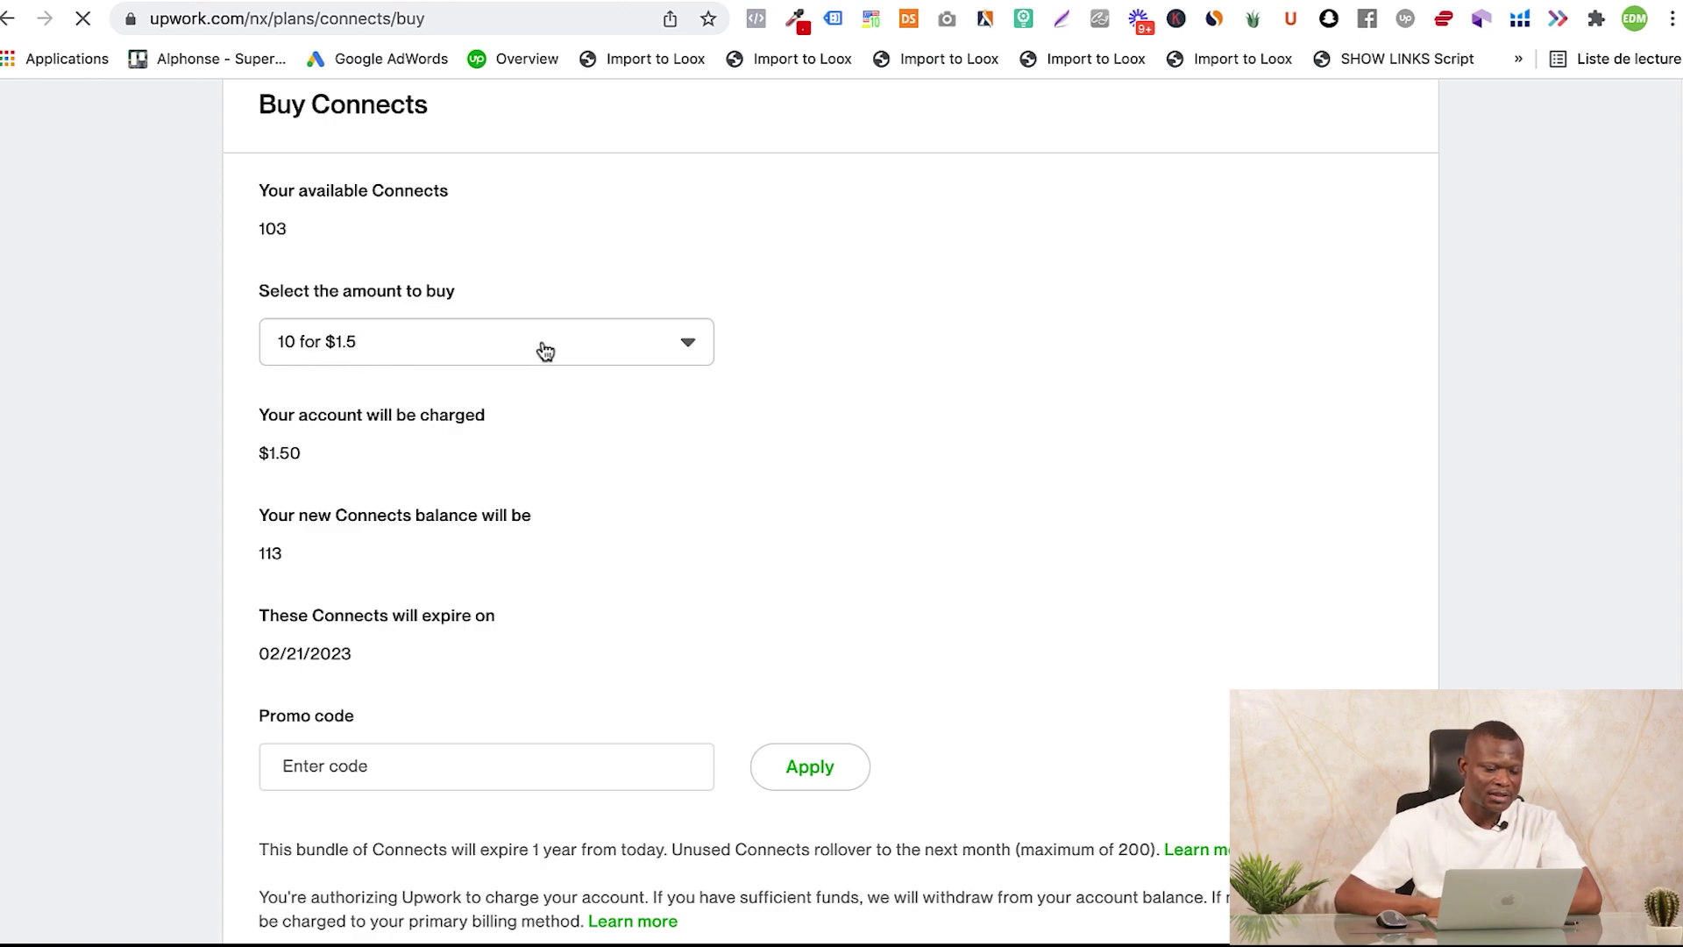
{"action": "left_click", "coordinate": [606, 355]}
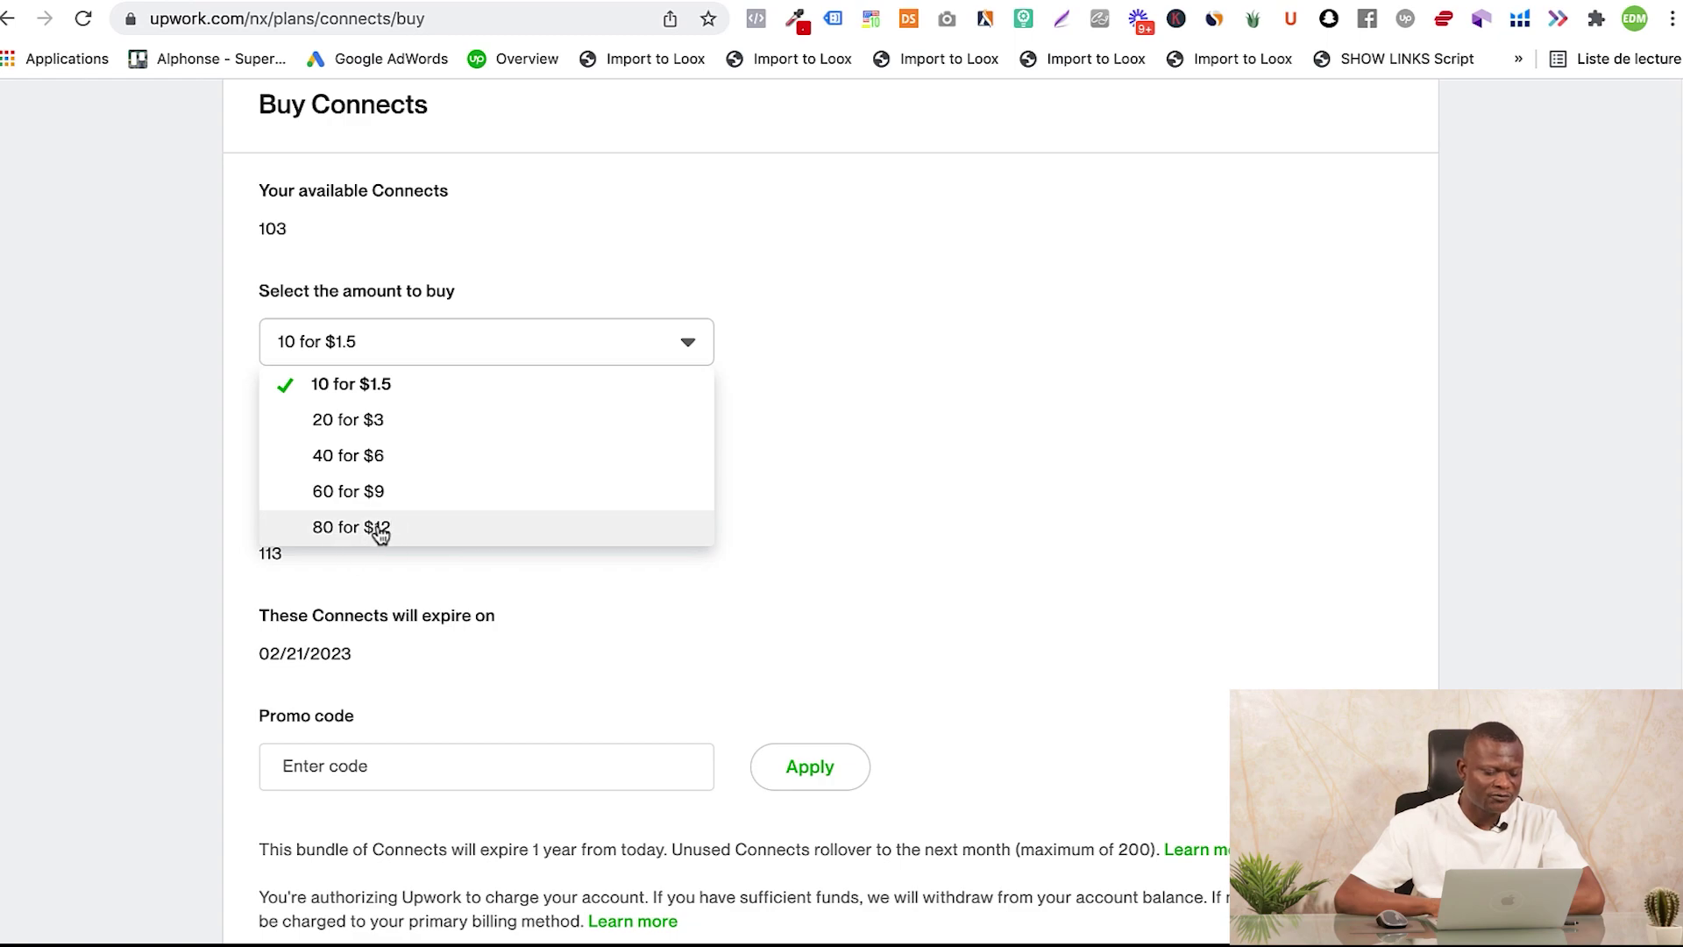
{"action": "left_click", "coordinate": [377, 527]}
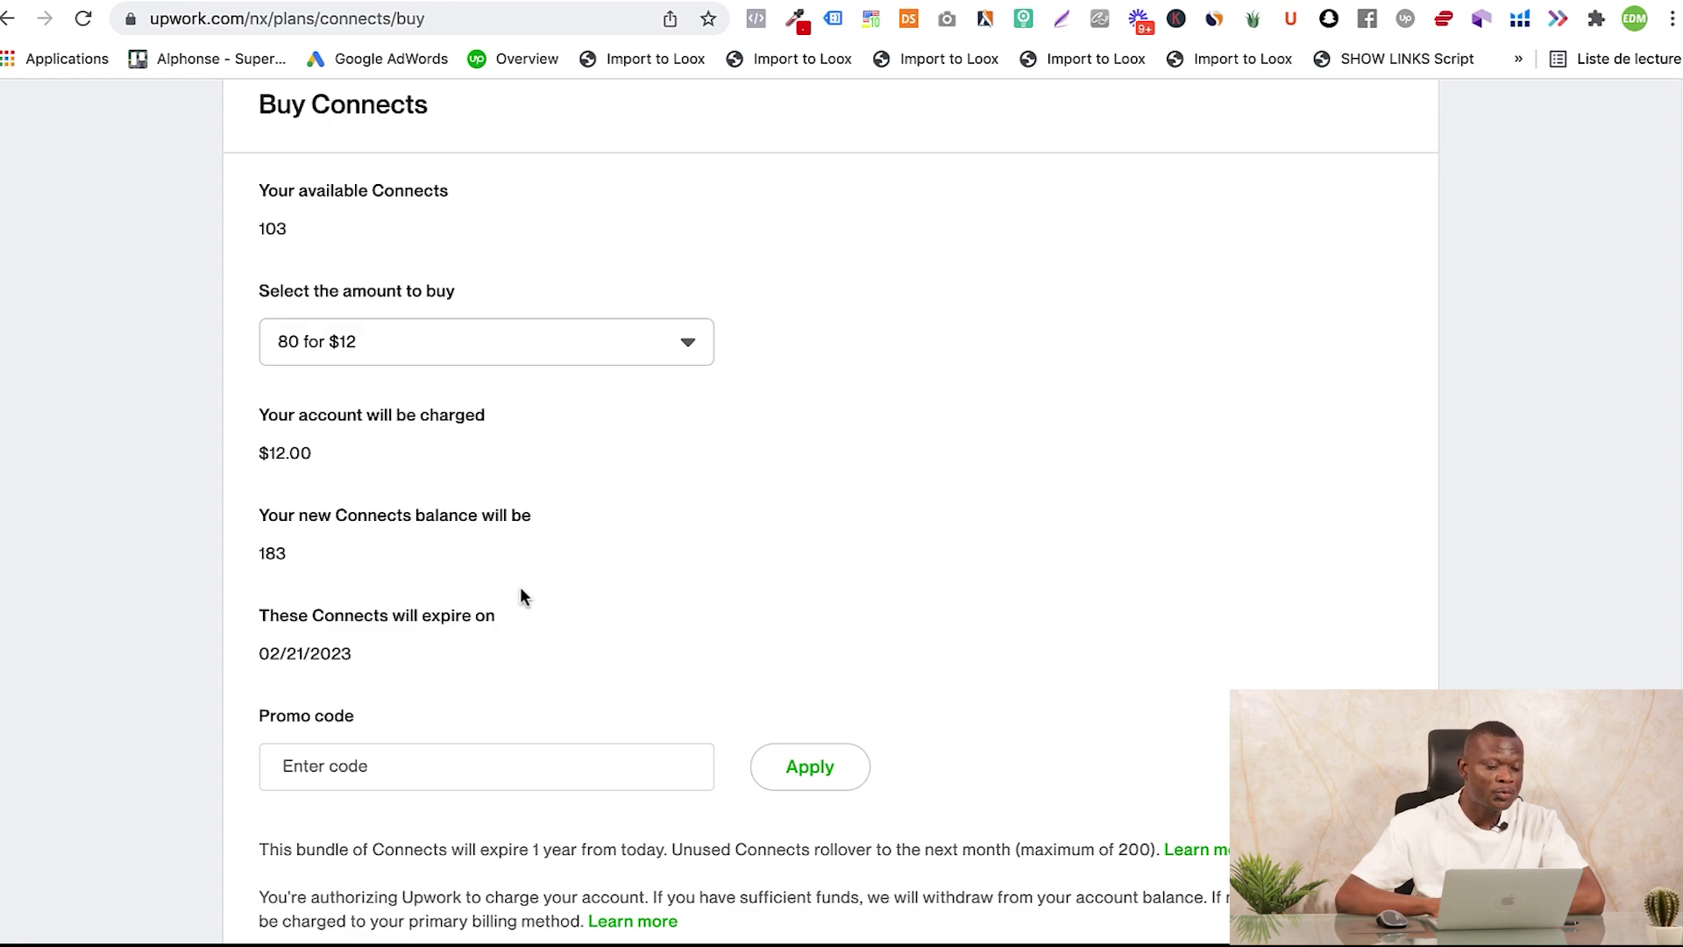
{"action": "scroll", "coordinate": [521, 588], "scroll_direction": "down", "scroll_amount": 1}
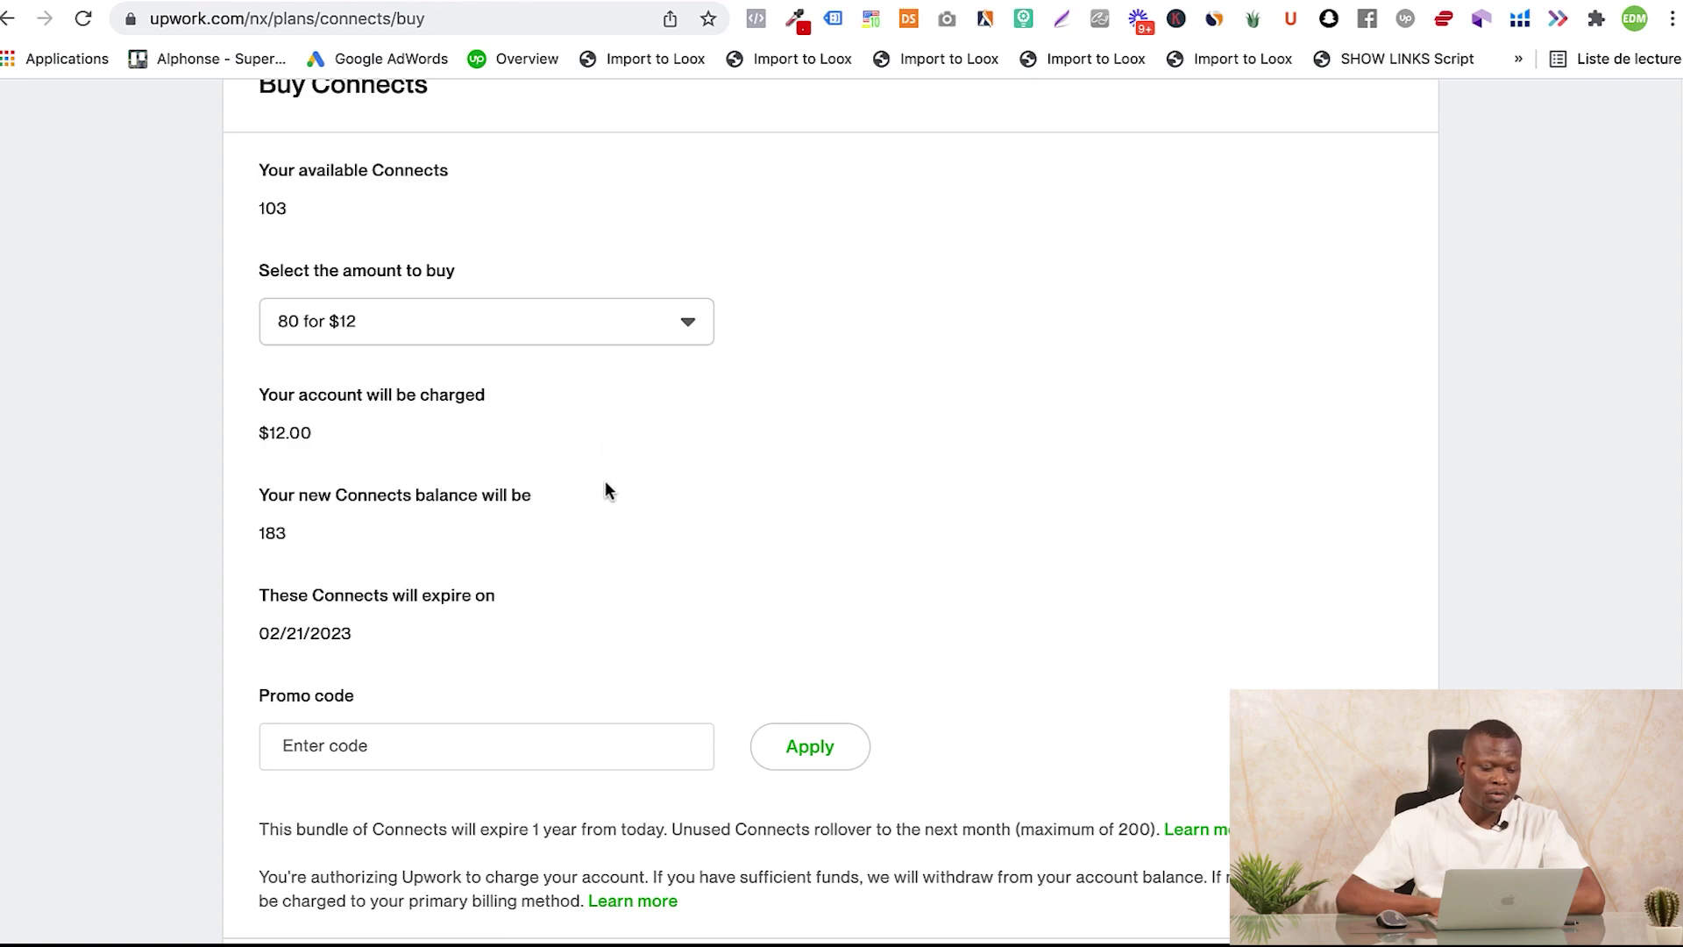
{"action": "scroll", "coordinate": [605, 491], "scroll_direction": "down", "scroll_amount": 2}
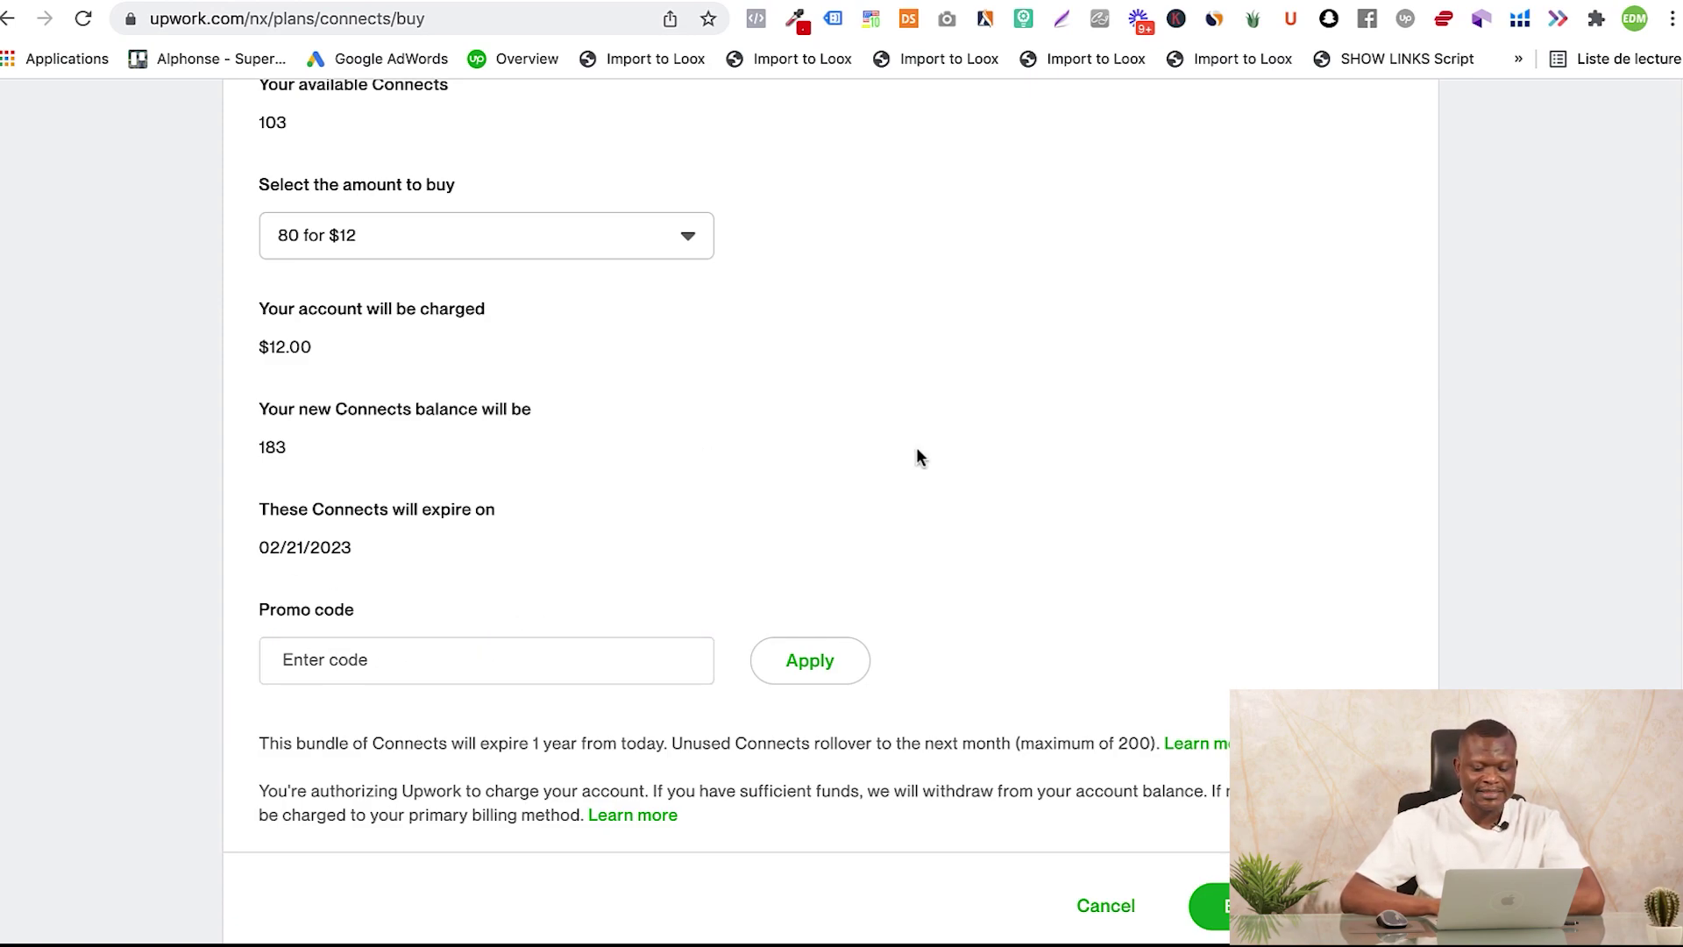
{"action": "scroll", "coordinate": [918, 455], "scroll_direction": "down", "scroll_amount": 3}
{"action": "left_click", "coordinate": [1260, 767]}
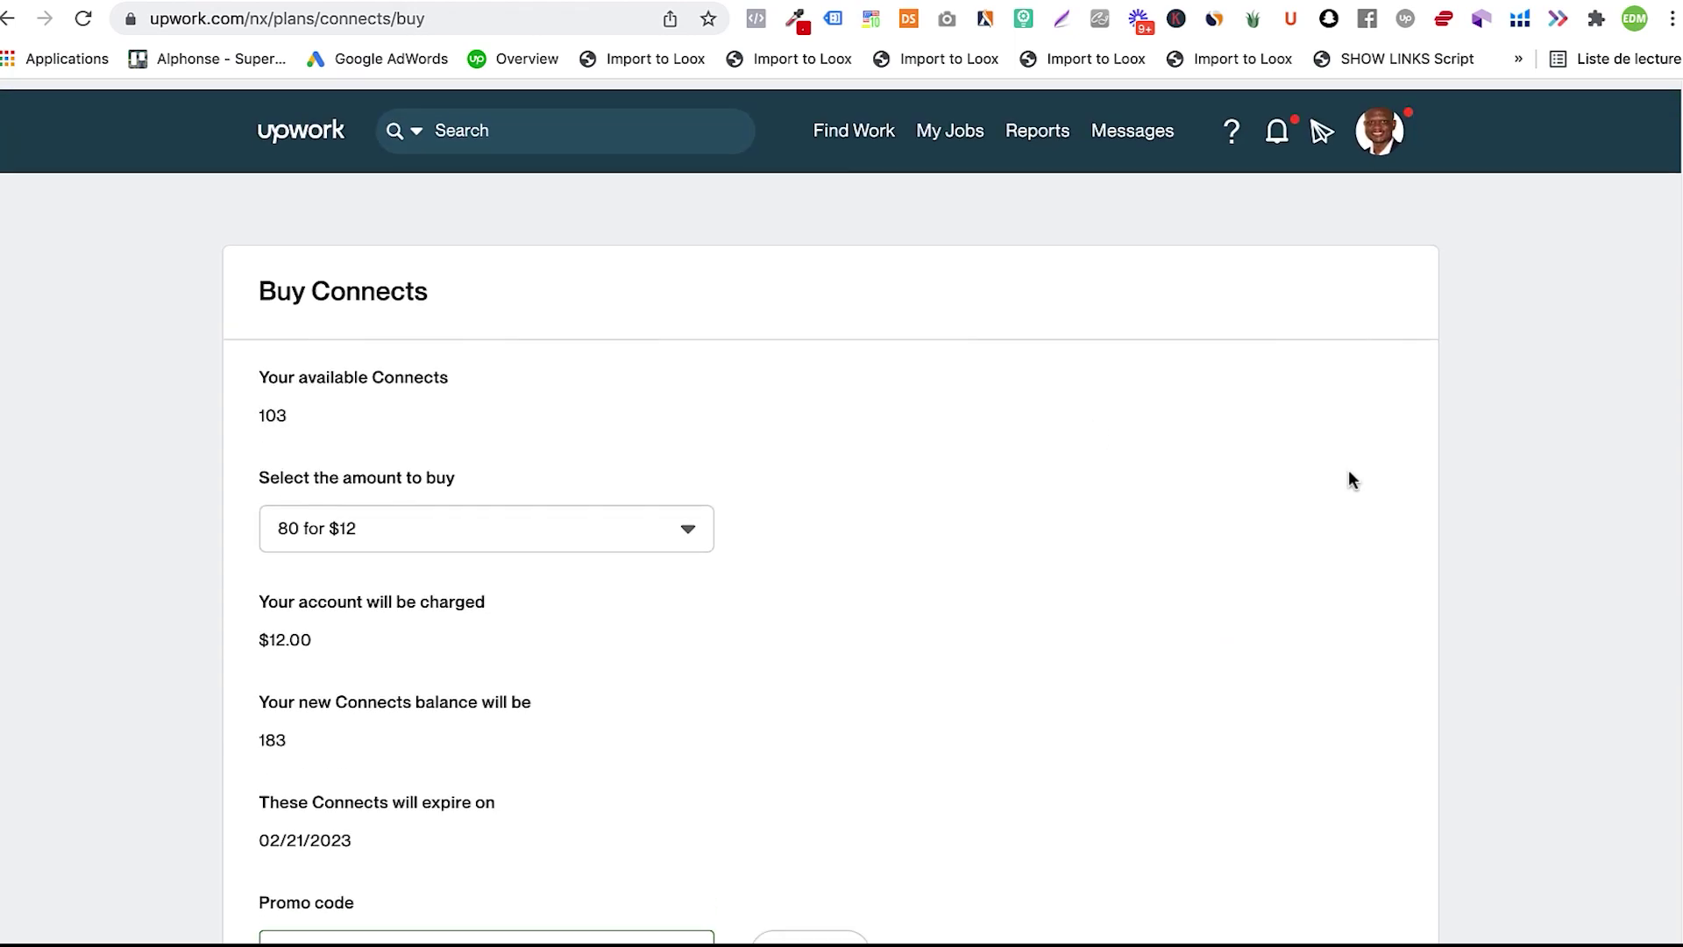
Show the navigation options under Find Work.
{"action": "mouse_move", "coordinate": [829, 120]}
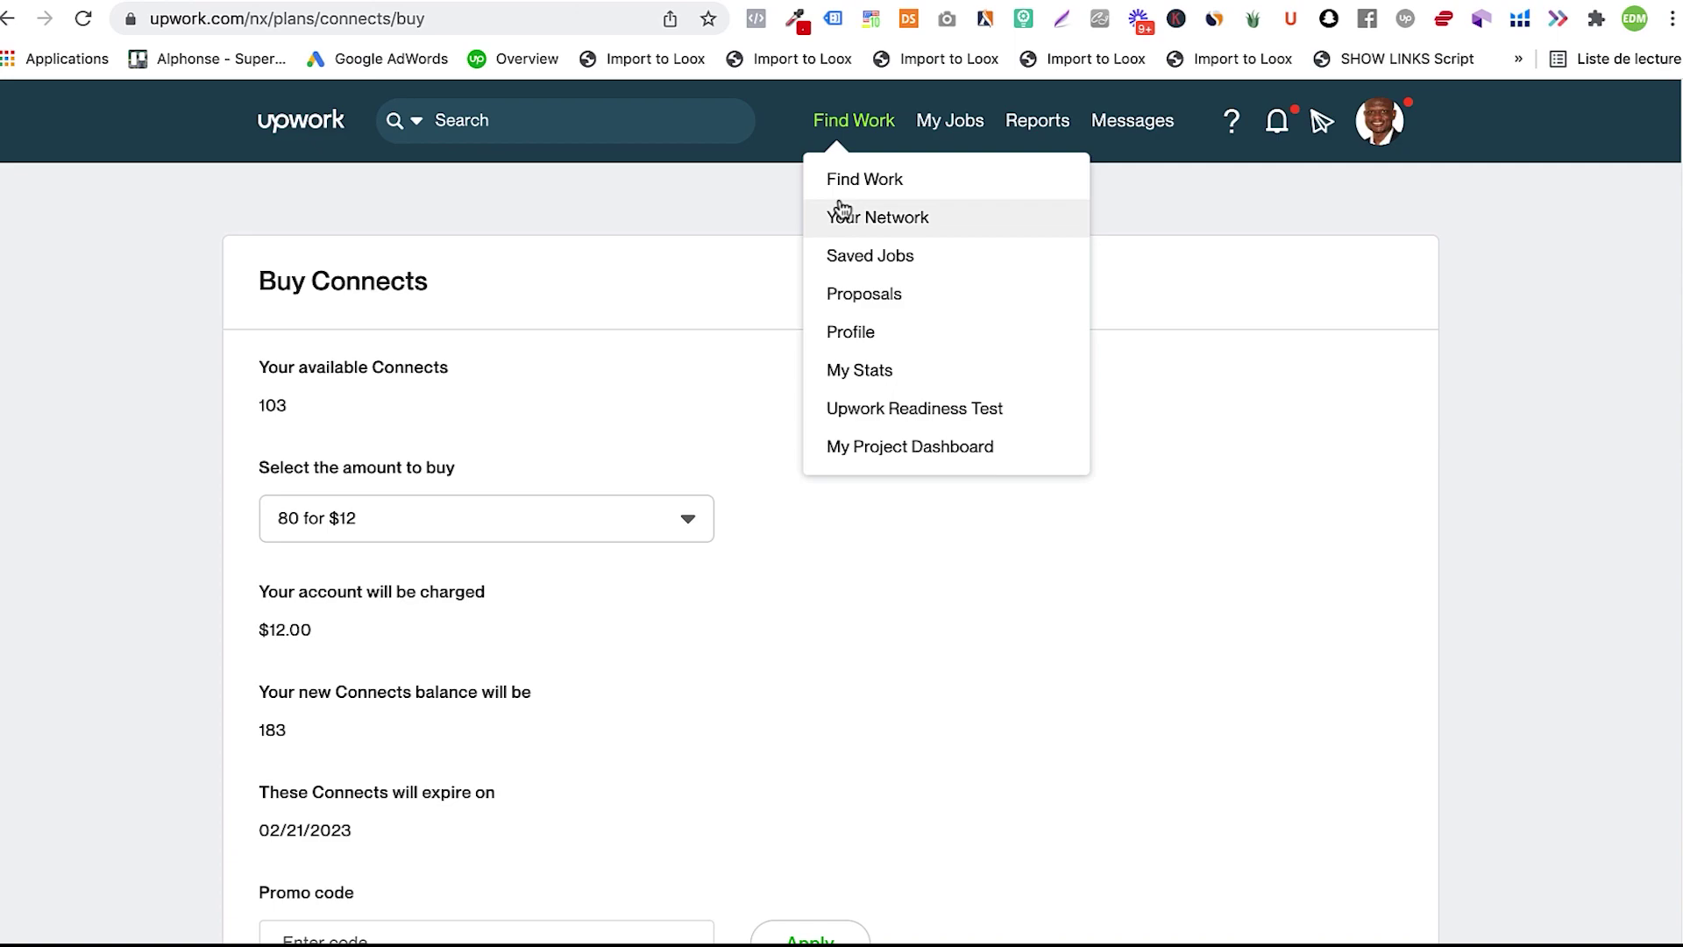